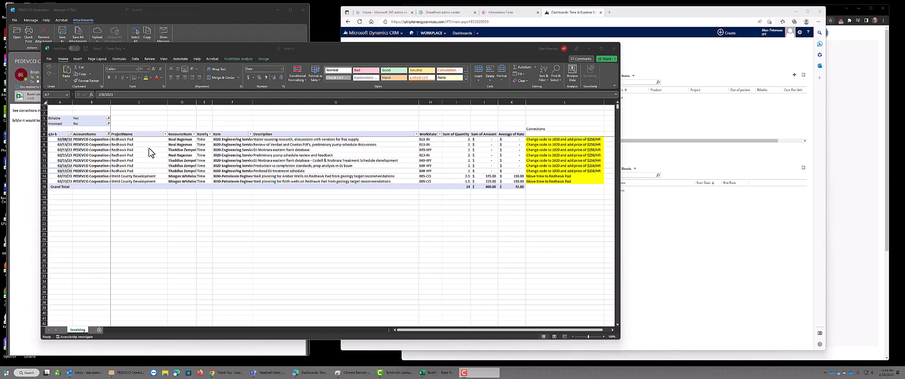
- Examine the first Redhawk Pad row in the invoicing sheet, checking its correction note, date, resource, item and description
click(534, 140)
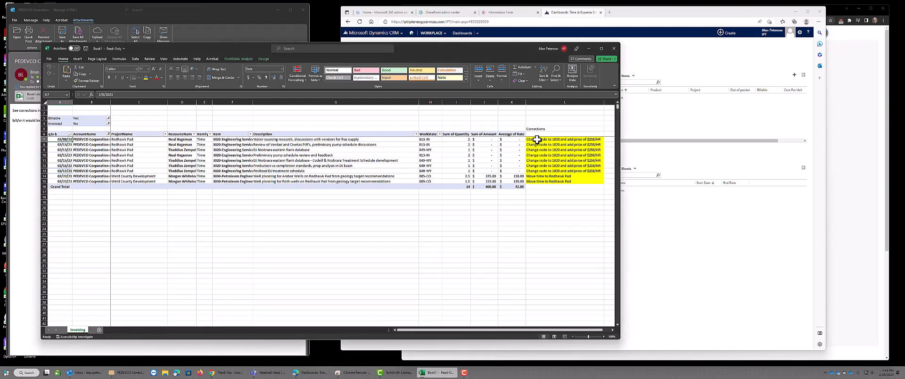
click(535, 141)
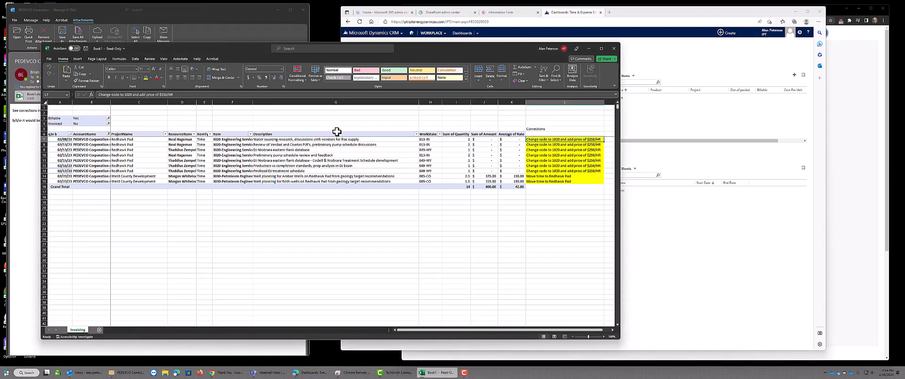
mouse_move(475, 140)
click(63, 139)
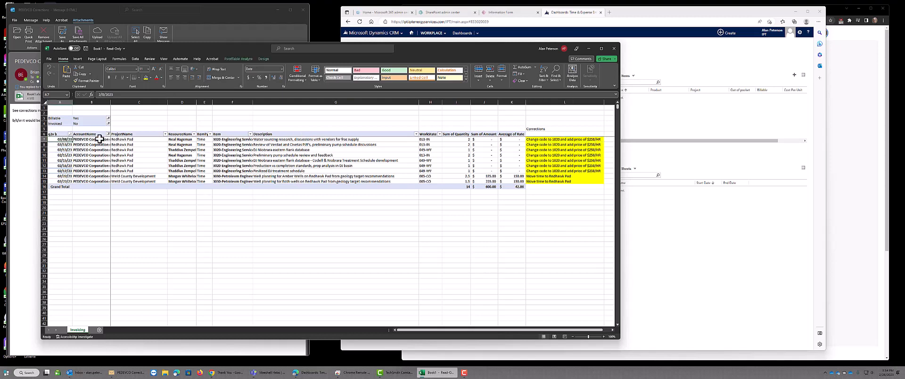
click(176, 140)
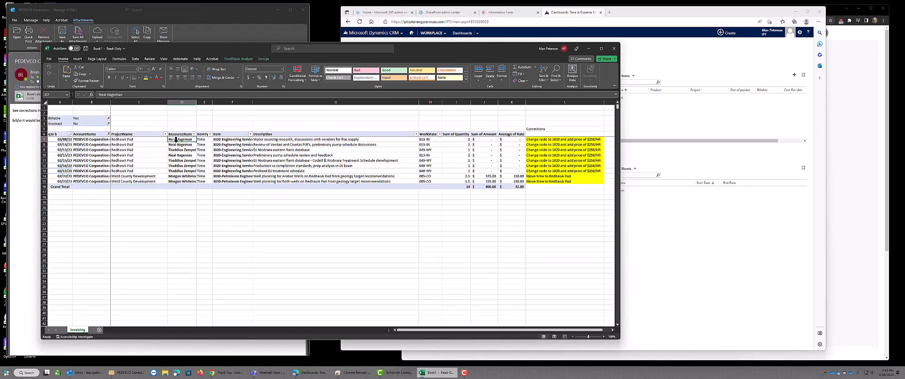
click(231, 139)
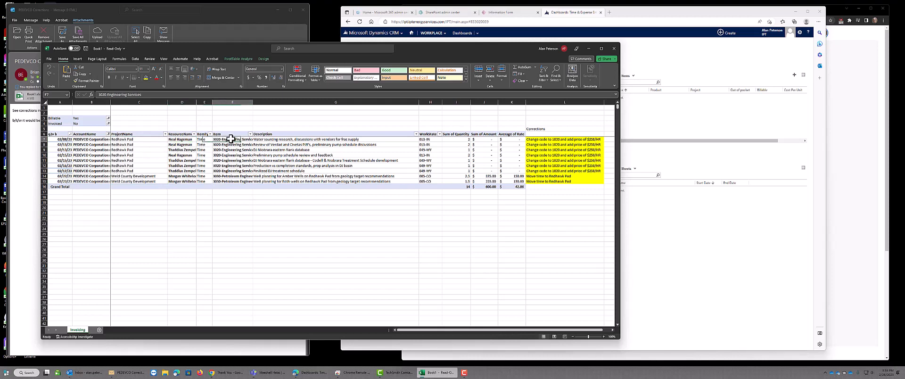
click(256, 140)
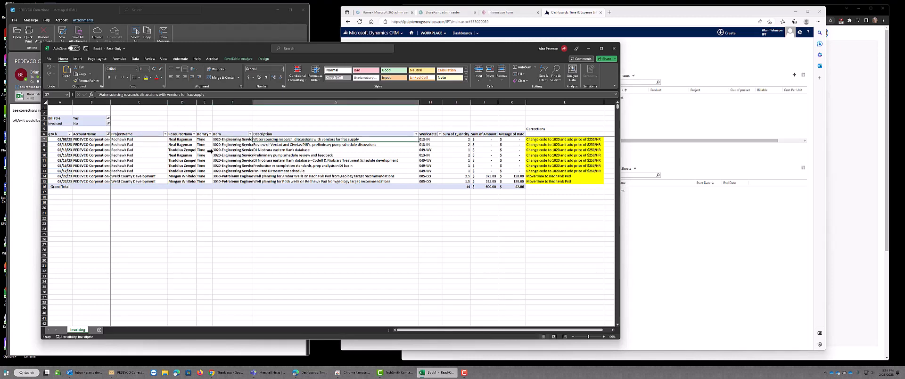
click(59, 139)
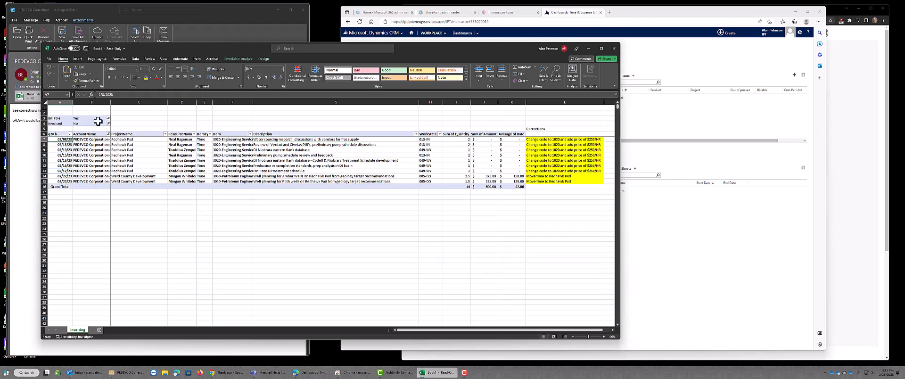
- Switch to Microsoft Dynamics CRM, open Advanced Find and set it to look for Time Entries
click(541, 38)
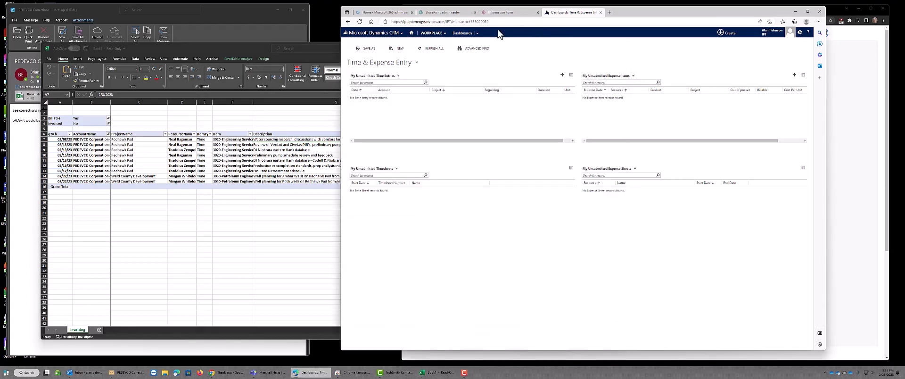
click(472, 52)
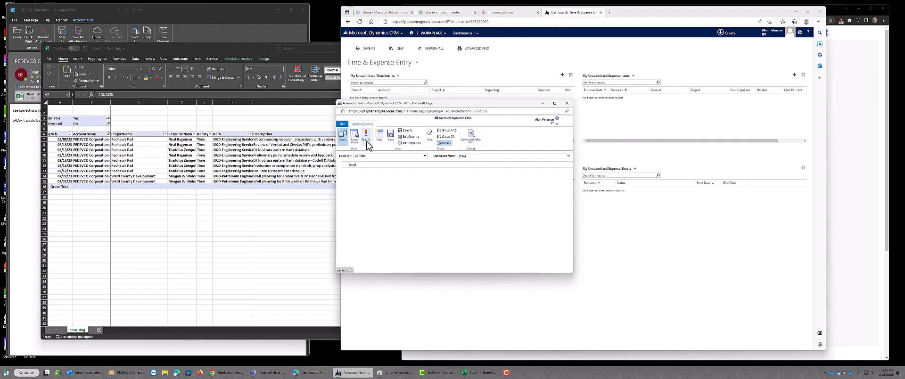
click(374, 157)
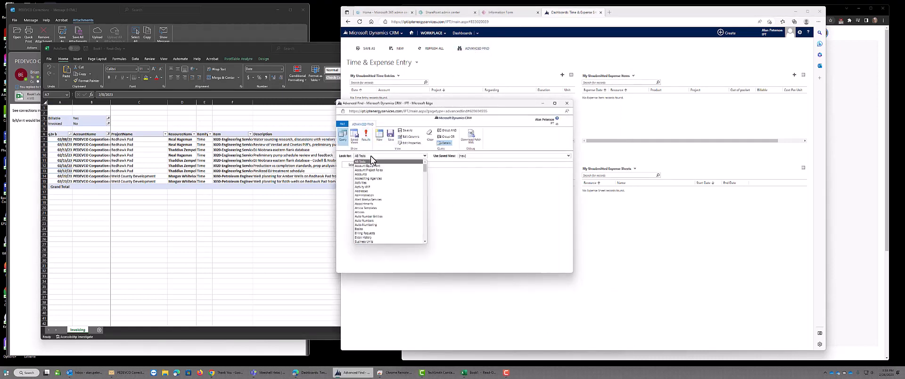
drag(425, 172, 430, 237)
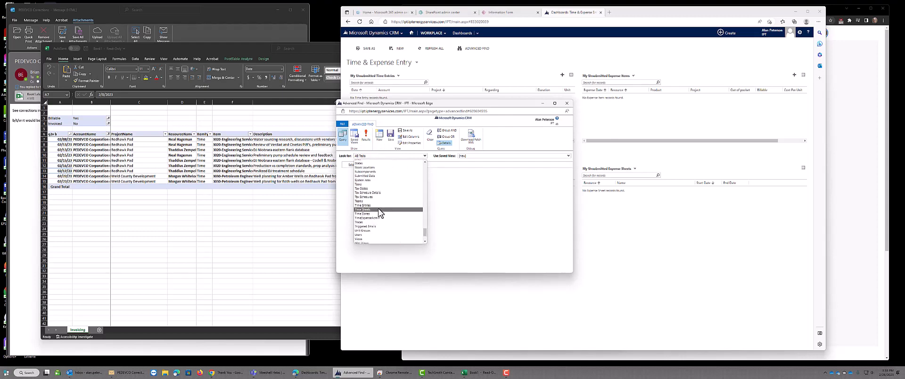
click(365, 205)
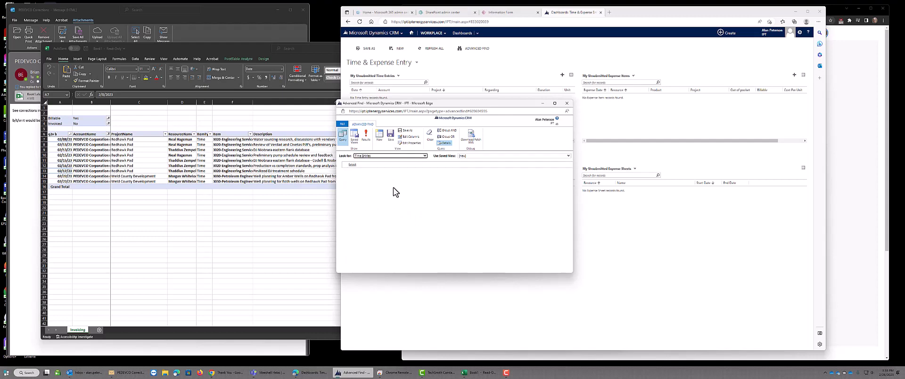
- Add a query condition that Date is on 2/8/2023
click(363, 166)
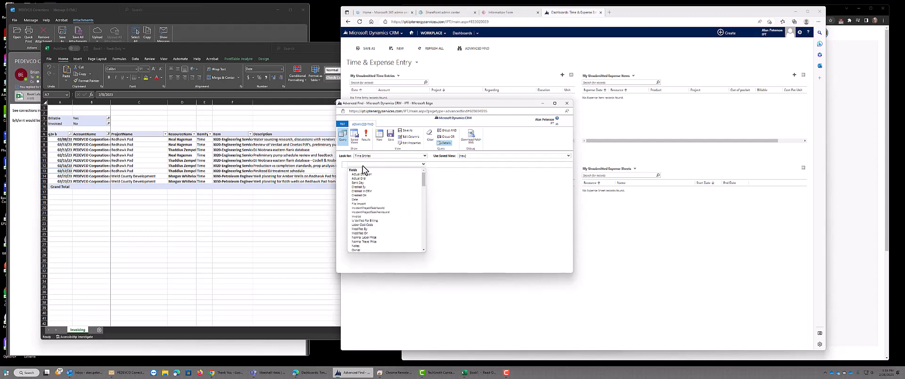
click(356, 200)
click(434, 165)
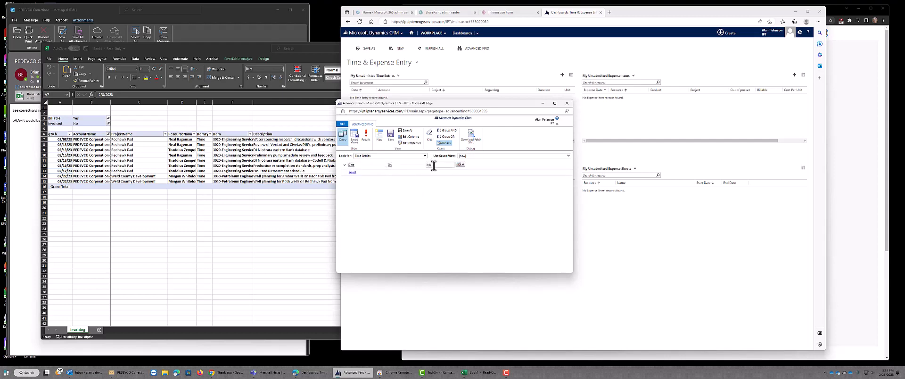
text(2/8/2023)
key(Tab)
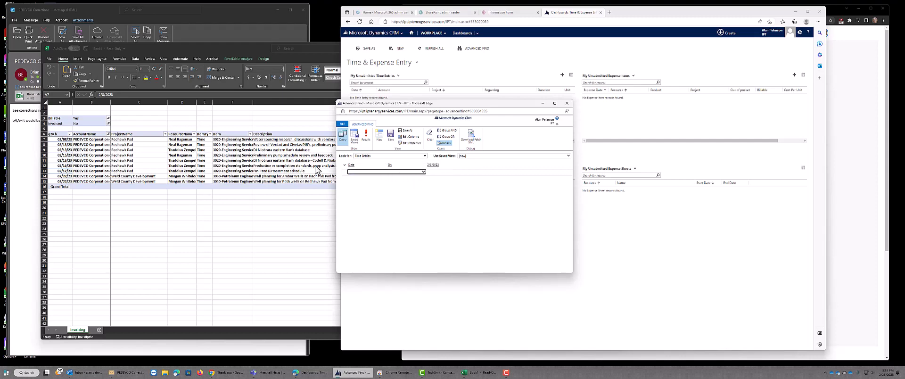
- Add a query condition that Project equals Redhawk Pad
click(424, 172)
drag(423, 186, 423, 194)
click(369, 221)
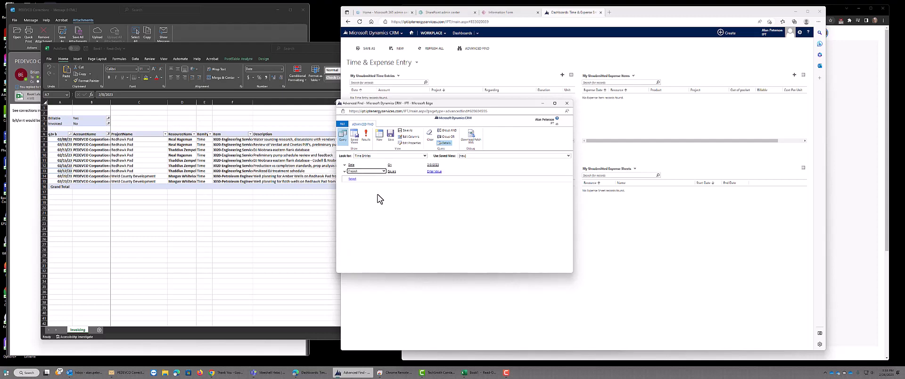
click(430, 171)
text(redhawk pad)
key(Tab)
key(Tab)
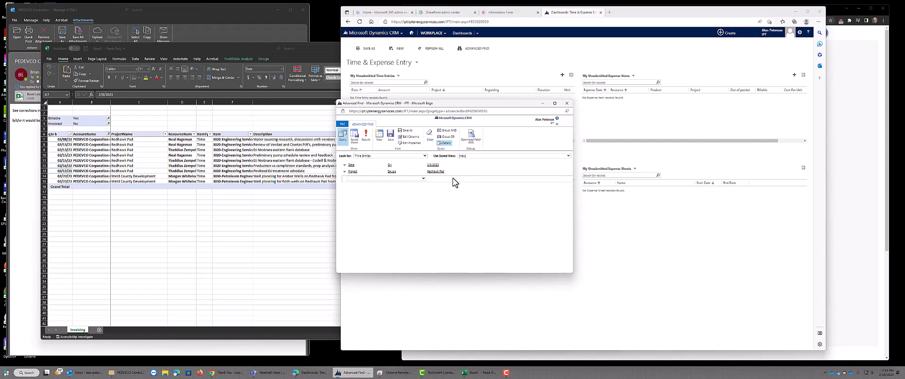
- Add a query condition that Project Task begins with 3020
click(423, 179)
drag(423, 191, 423, 201)
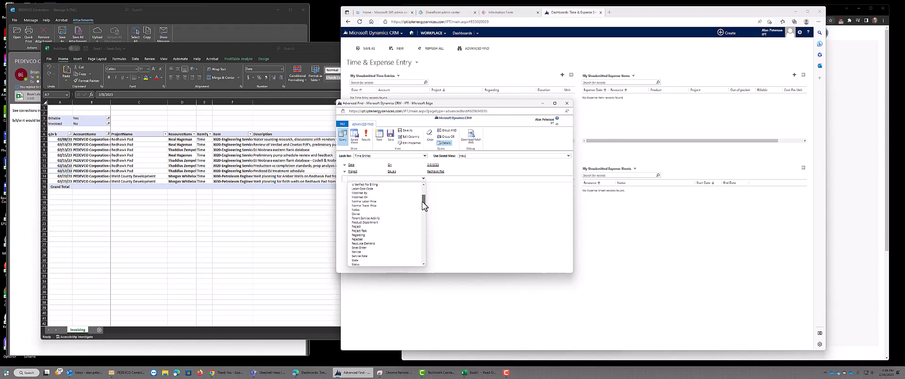
click(377, 231)
click(402, 178)
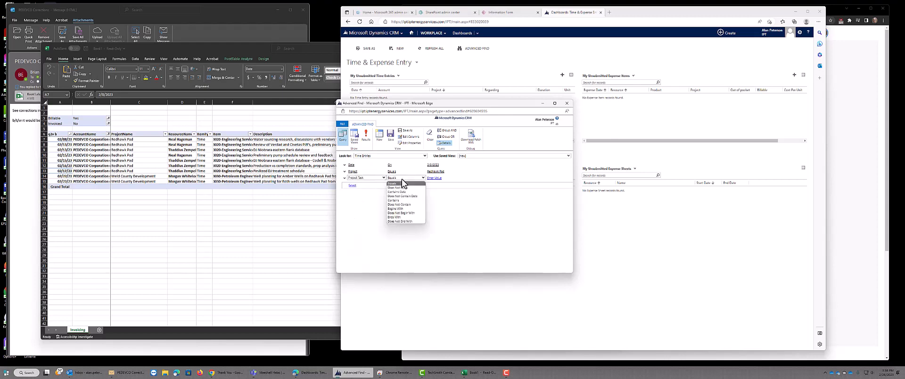
click(402, 209)
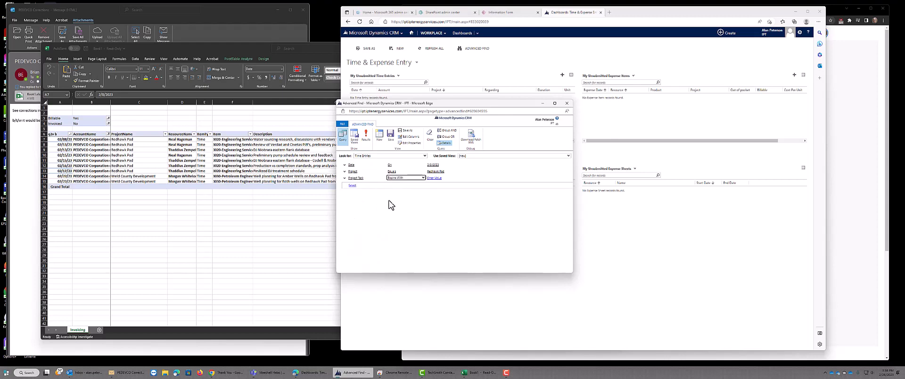
click(435, 178)
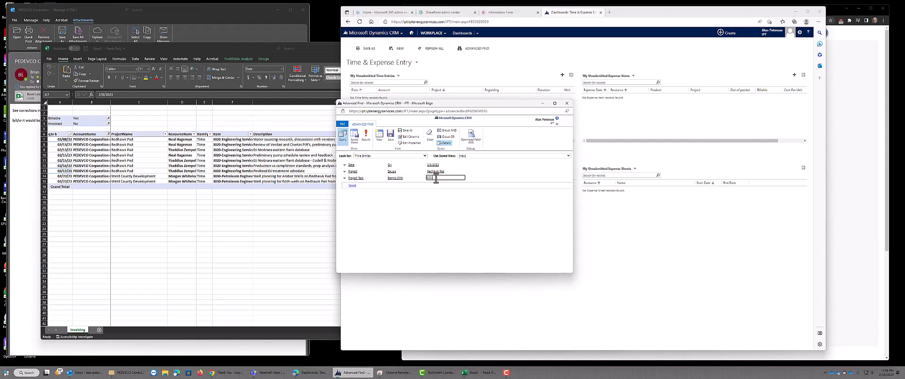
key(Tab)
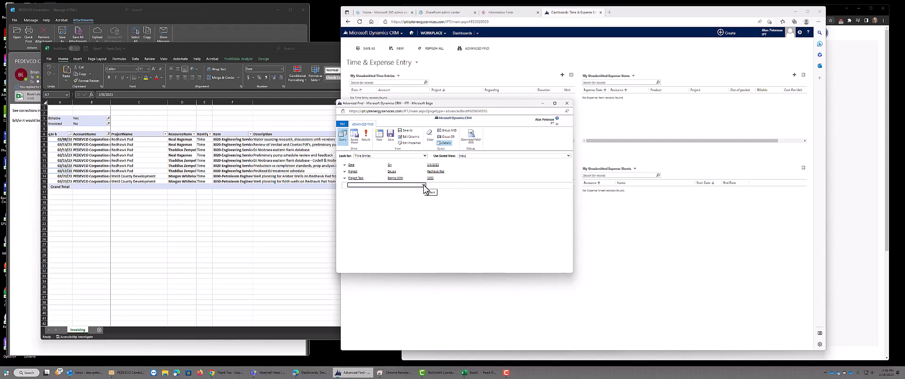
- Add a query condition that Sales Order does not contain data
click(424, 186)
drag(424, 192, 424, 222)
click(383, 225)
click(404, 184)
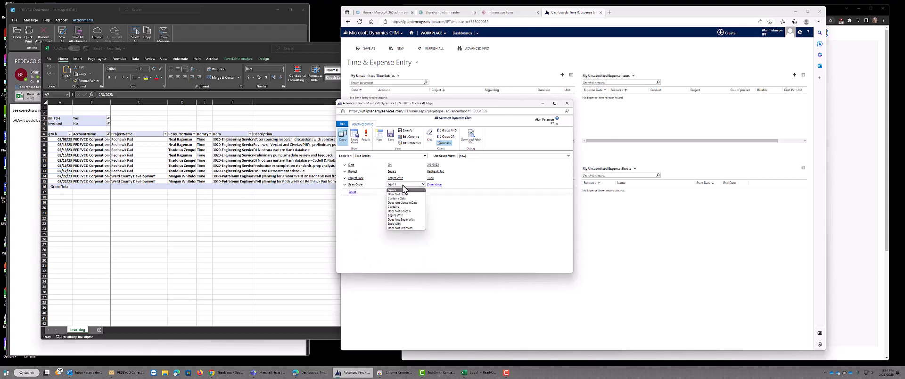
click(408, 202)
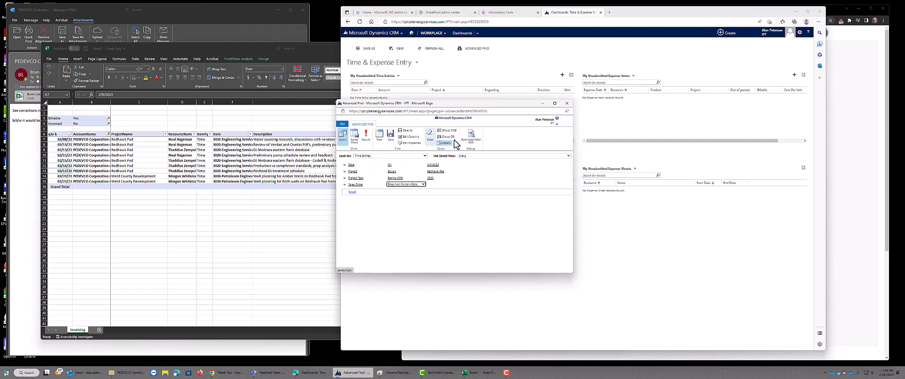
- Check the query's condition values, run the search and widen the results window to show more columns
click(432, 165)
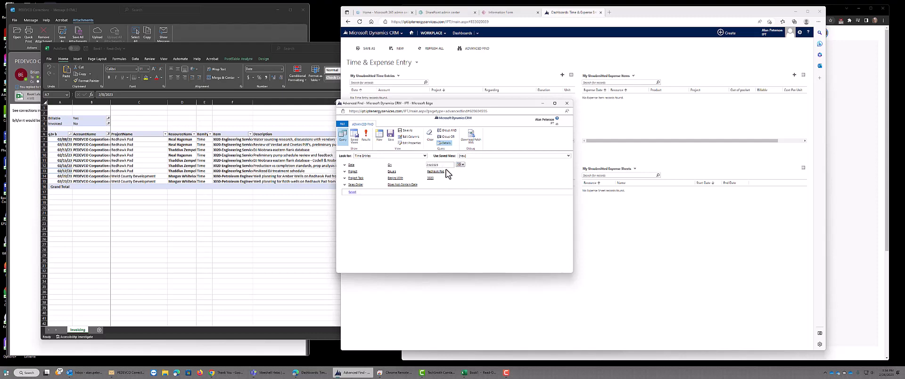
click(442, 178)
click(423, 187)
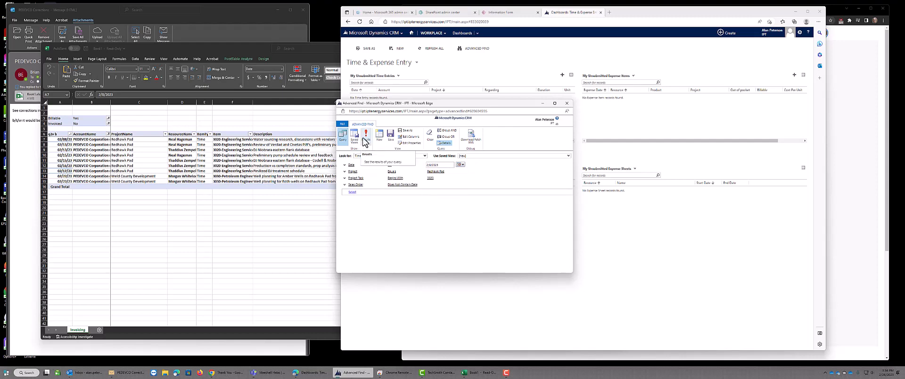
click(366, 138)
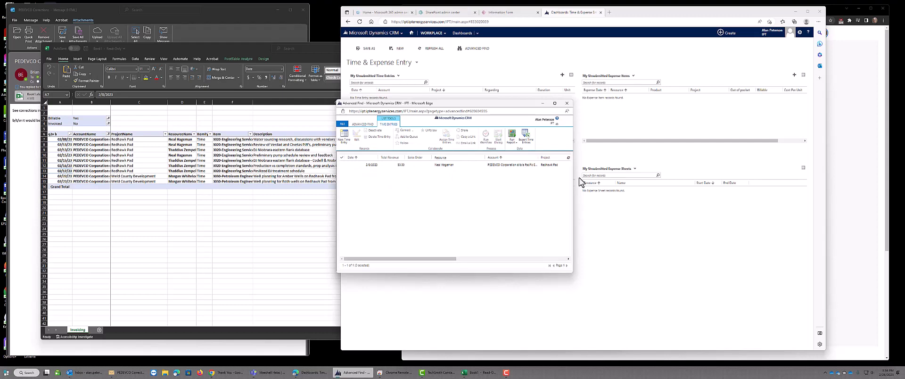
drag(573, 184, 659, 183)
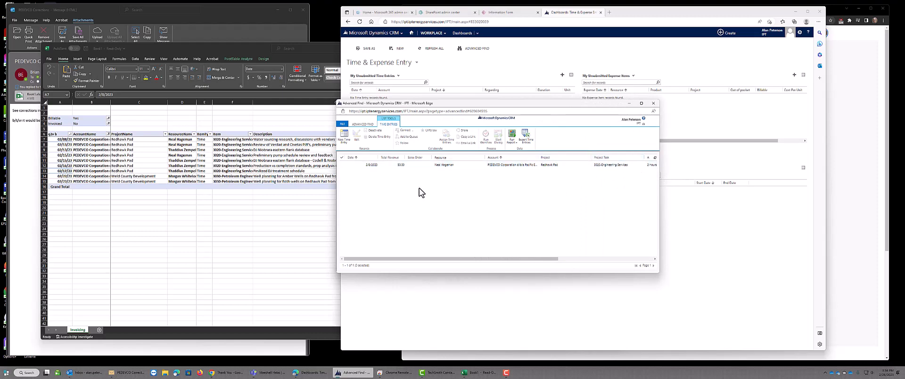
- Open the found time entry, change its Project Task to 1020-Frac Engineering, and save and close it, ignoring the scheduling alert
double_click(417, 165)
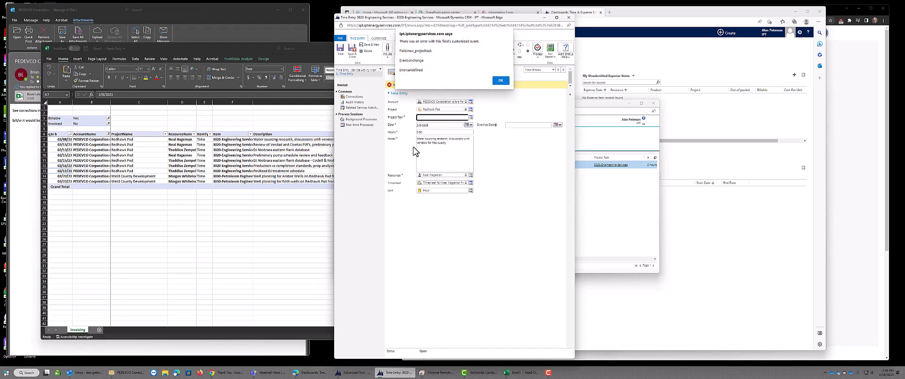
key(Return)
text(1)
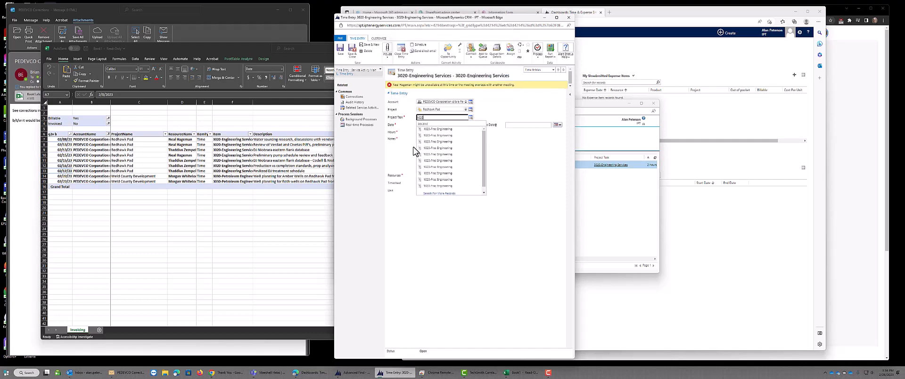
key(Down)
key(Tab)
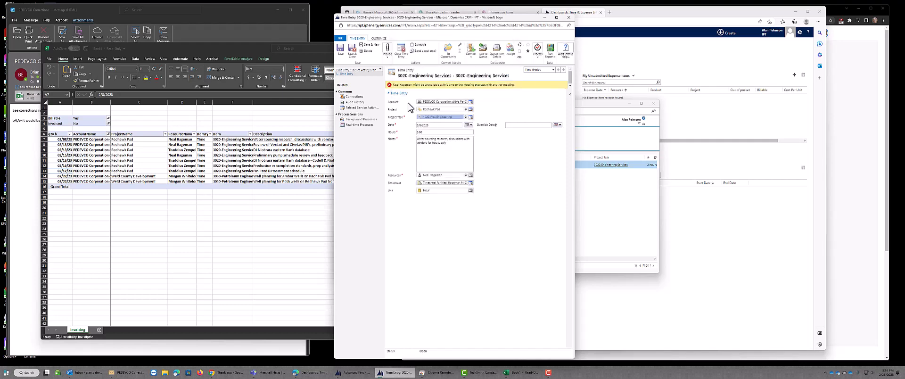
click(352, 51)
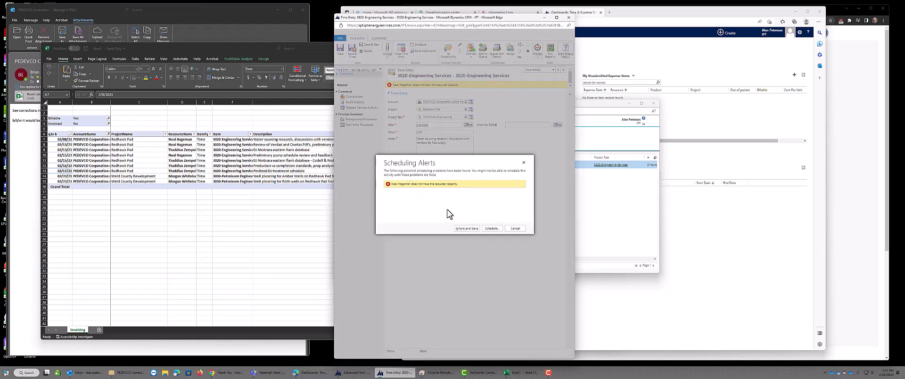
click(466, 229)
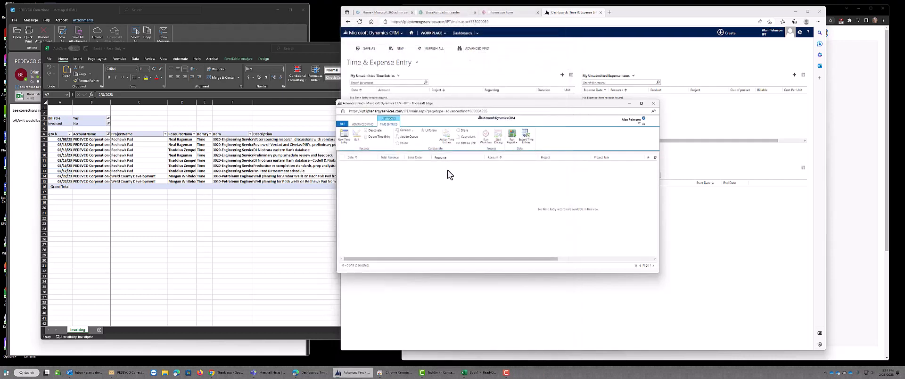
- Change the Project Task query condition to find the 1020 entries, rerun the search and select the found time entry
click(362, 124)
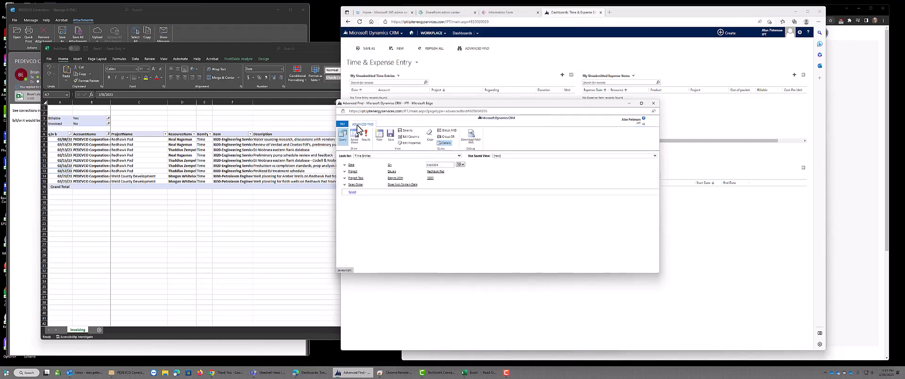
click(439, 178)
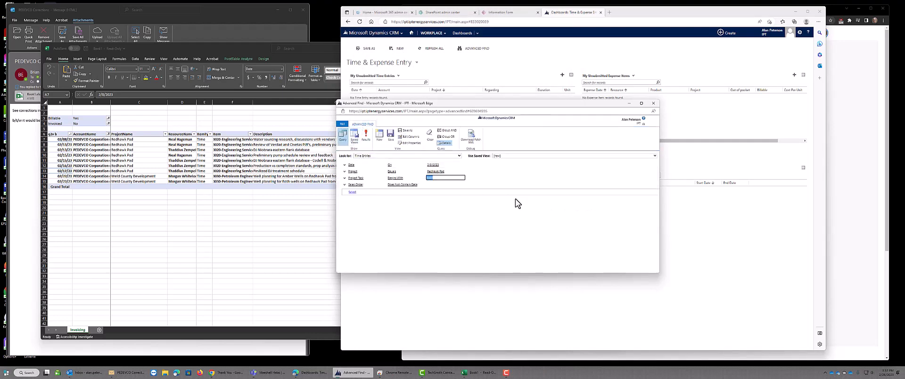
click(365, 135)
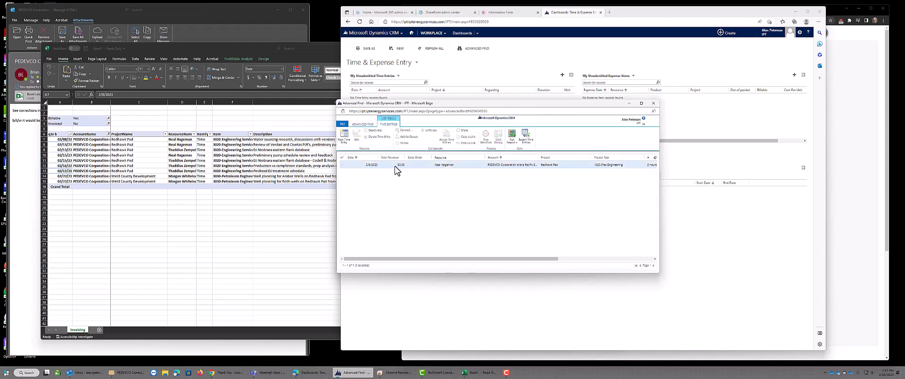
click(417, 166)
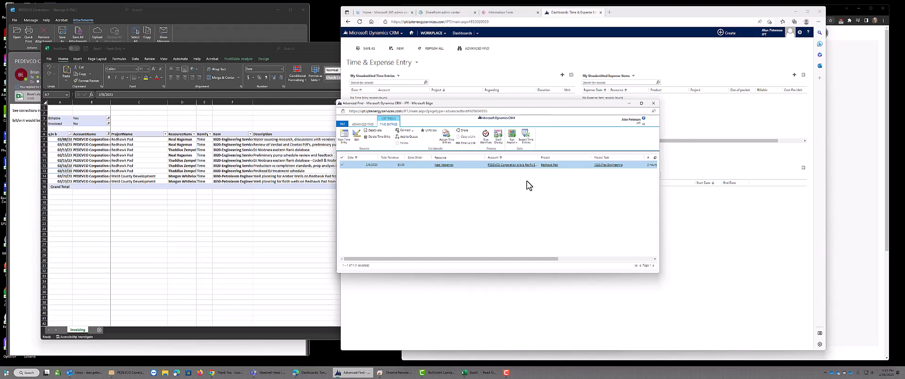
- Open the Redhawk Pad project's PEDEVCO price list, show its price list items and start a new item
click(549, 171)
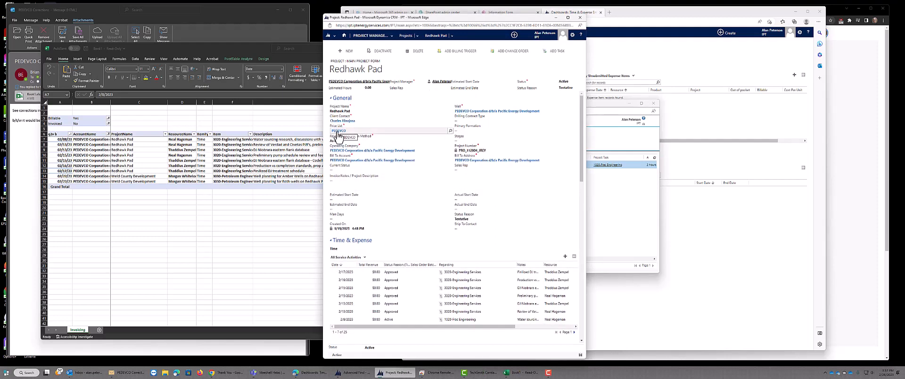
click(338, 131)
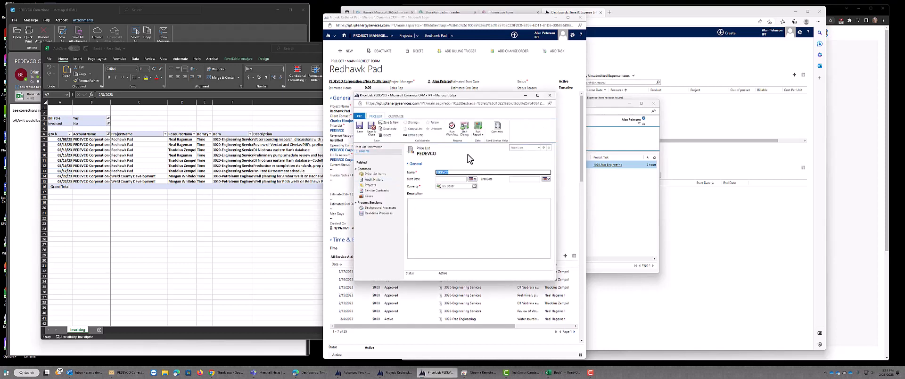
click(372, 175)
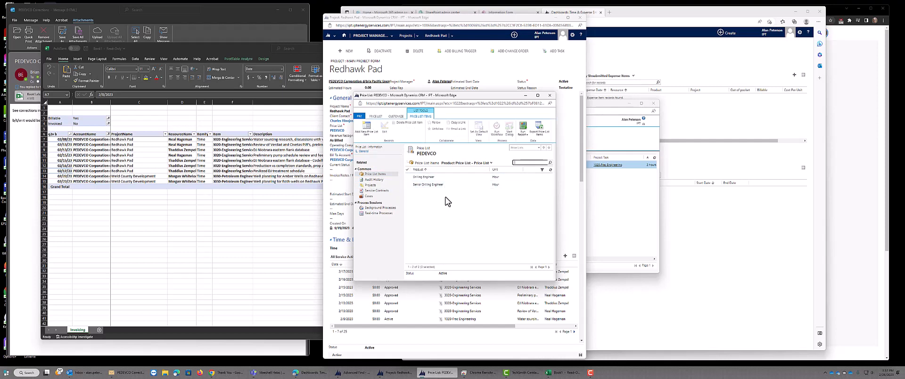
click(367, 129)
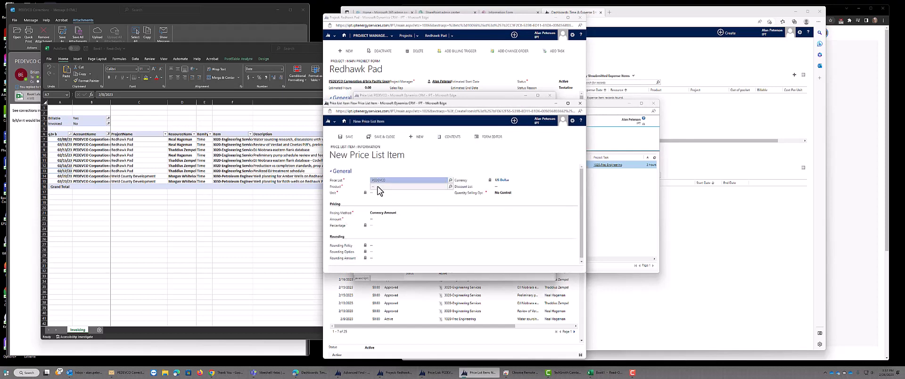
click(378, 188)
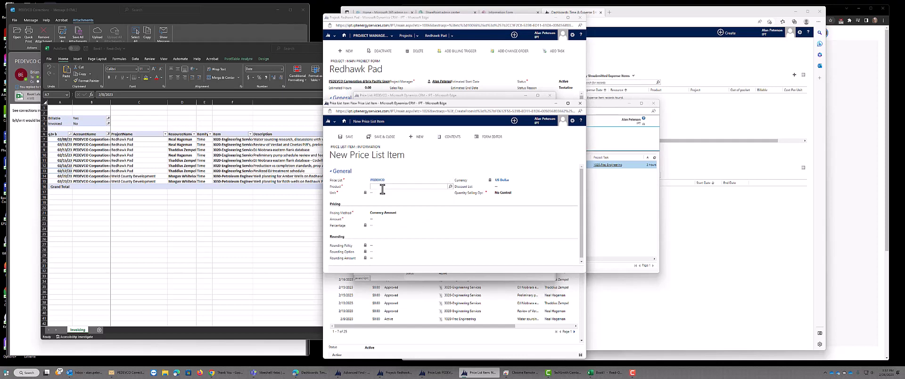
- Trace the time entry's 1020-Frac Engineering task through its default service to the service rate, check the labor product, and close the record
click(604, 105)
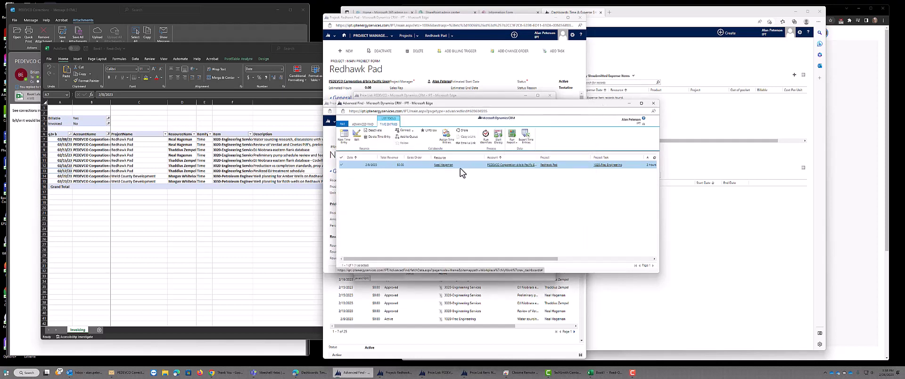
click(609, 166)
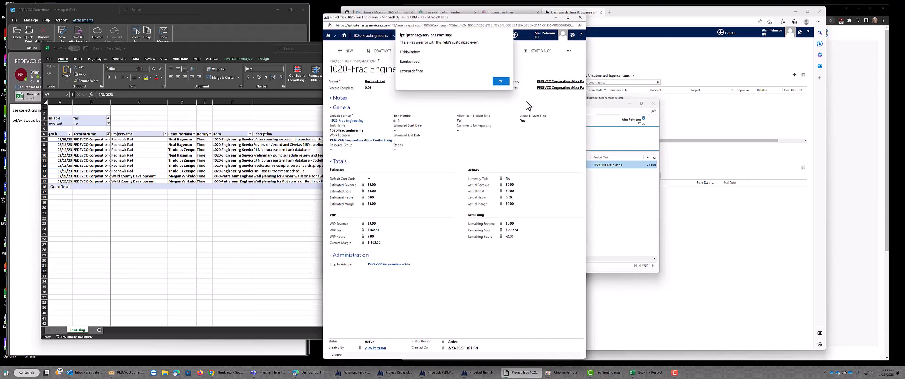
click(501, 81)
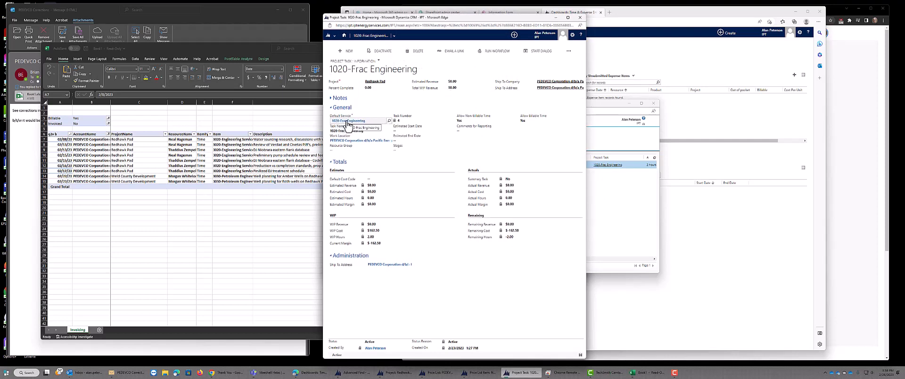
click(346, 121)
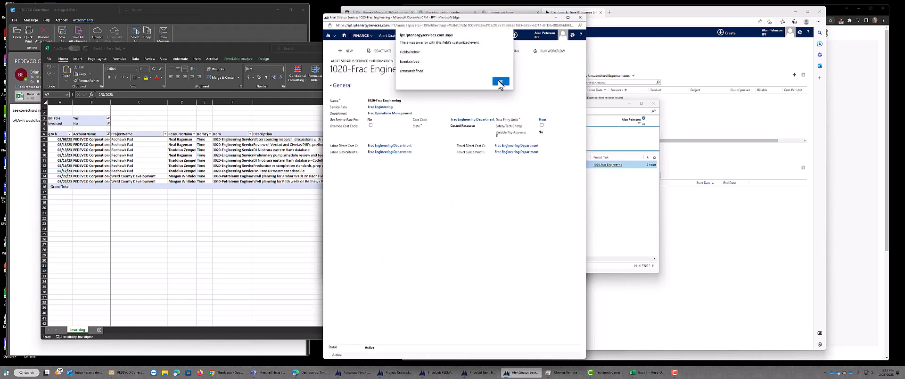
click(501, 82)
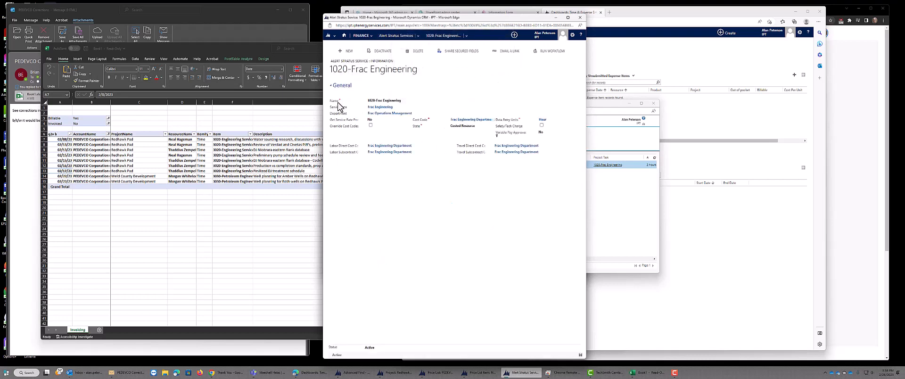
click(381, 109)
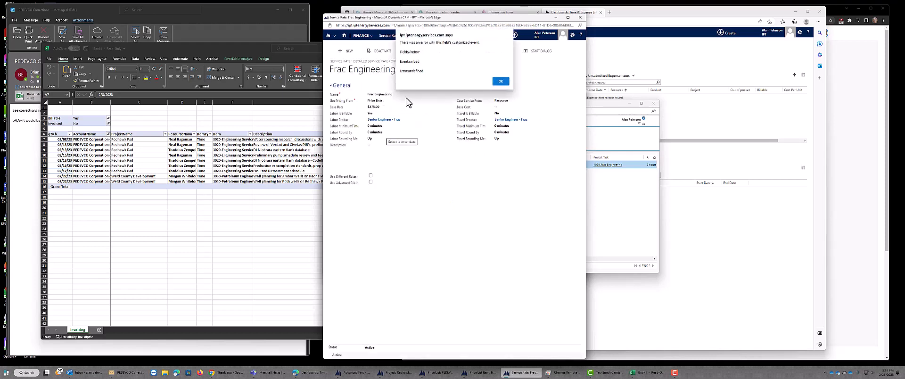
click(501, 81)
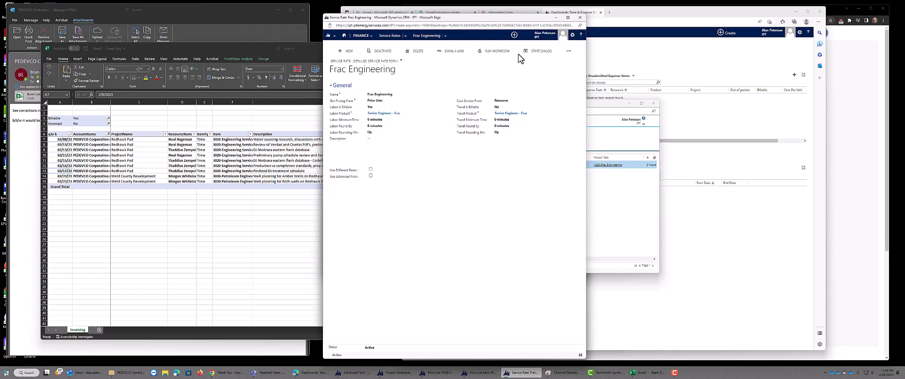
click(580, 17)
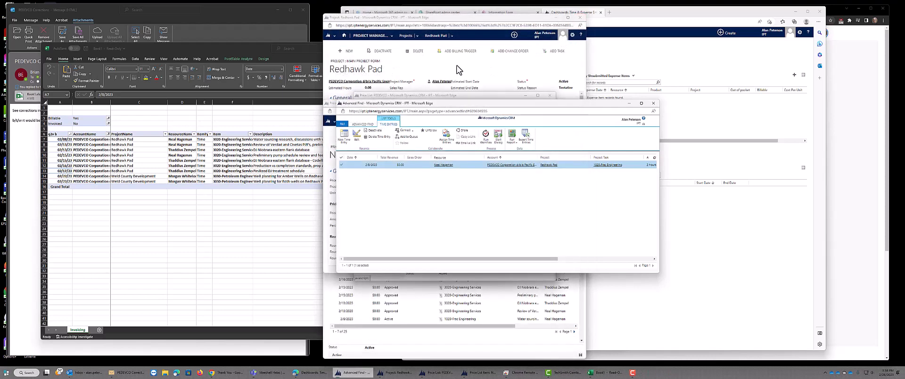
- Start a new item in the PEDEVCO price list and set its product to Senior Engineer - Frac
click(383, 96)
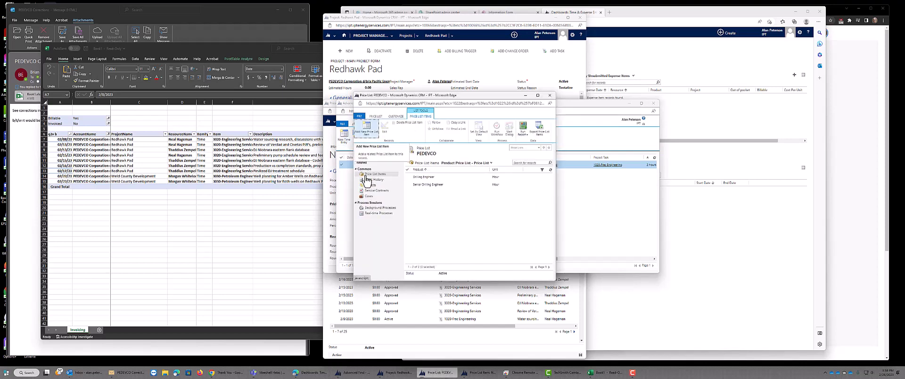
click(366, 128)
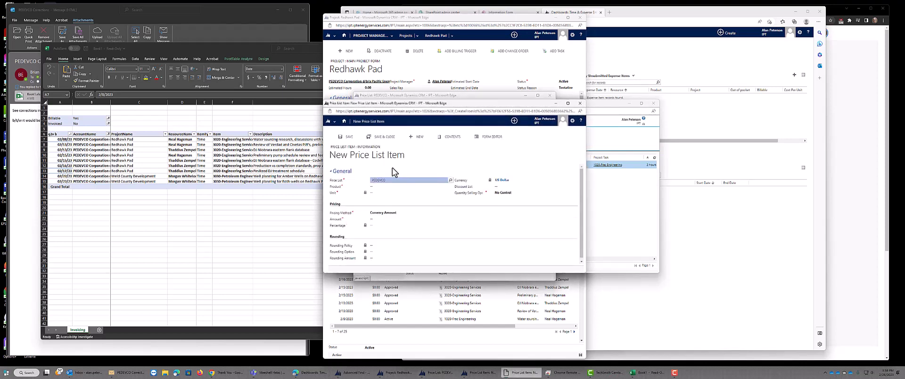
click(378, 187)
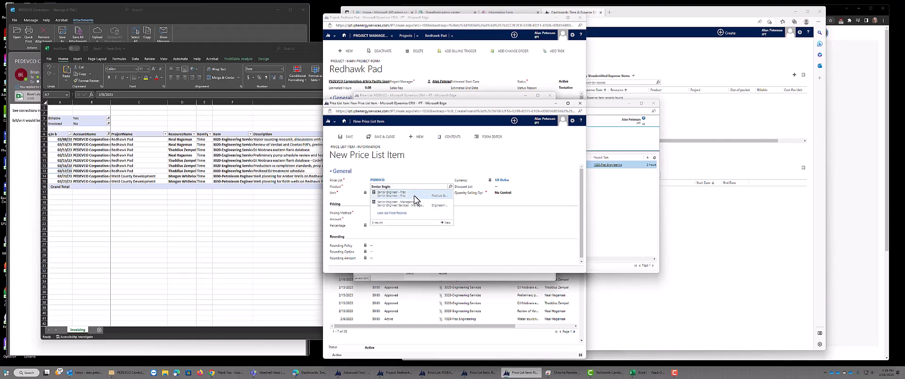
click(400, 195)
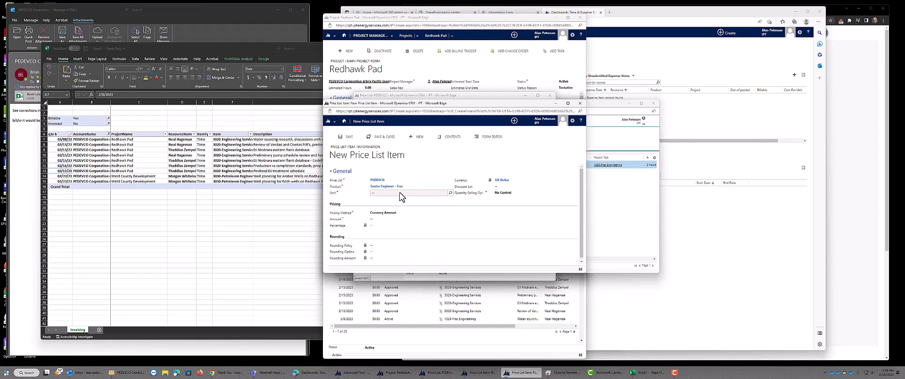
- Set the new price list item's unit to Hour and amount to $250, save and close it, and close the price list
click(450, 193)
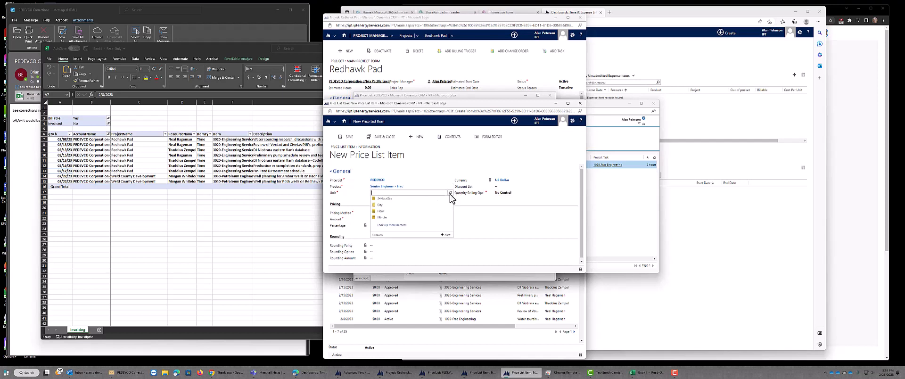
click(386, 212)
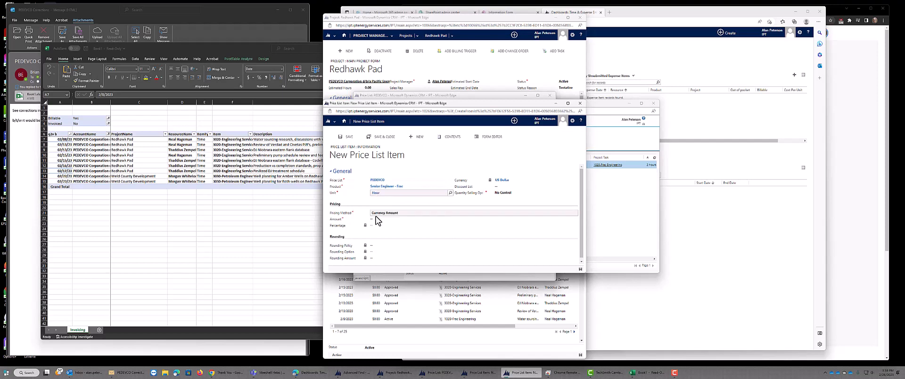
click(385, 220)
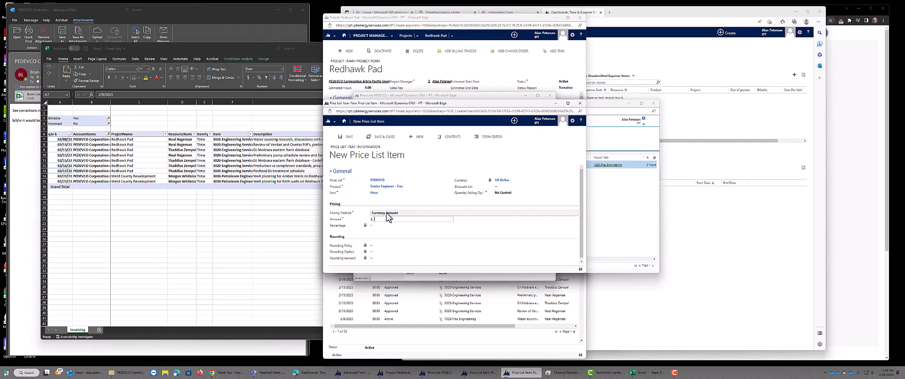
key(Tab)
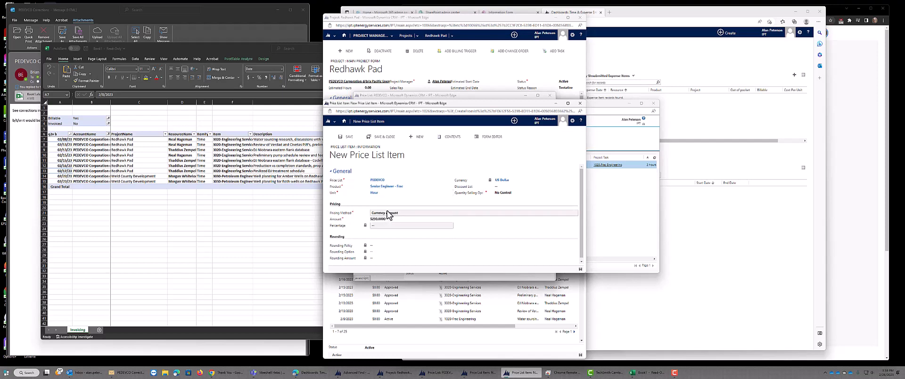
click(386, 139)
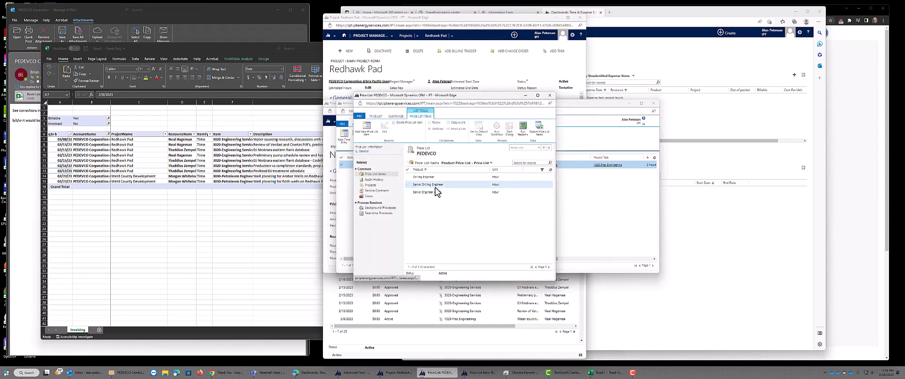
click(550, 96)
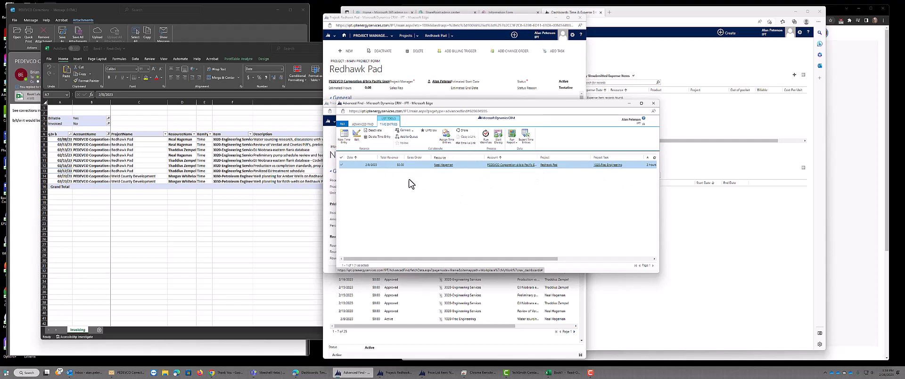
- Run the on-demand workflow that re-saves time entries on the selected entry, confirm it, and refresh the search results
click(486, 137)
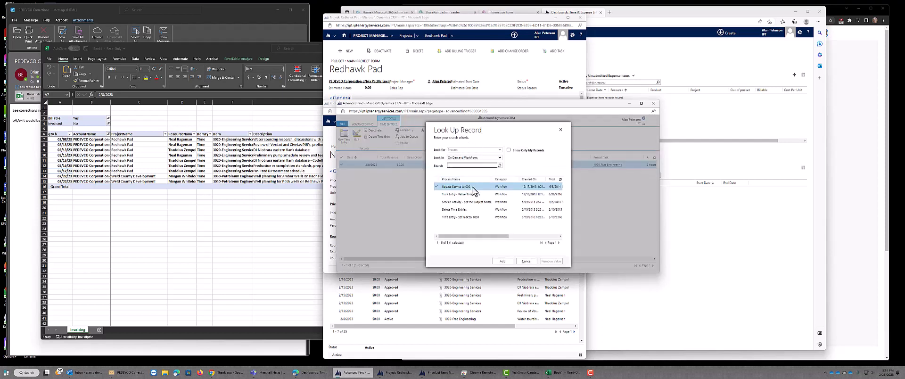
click(487, 194)
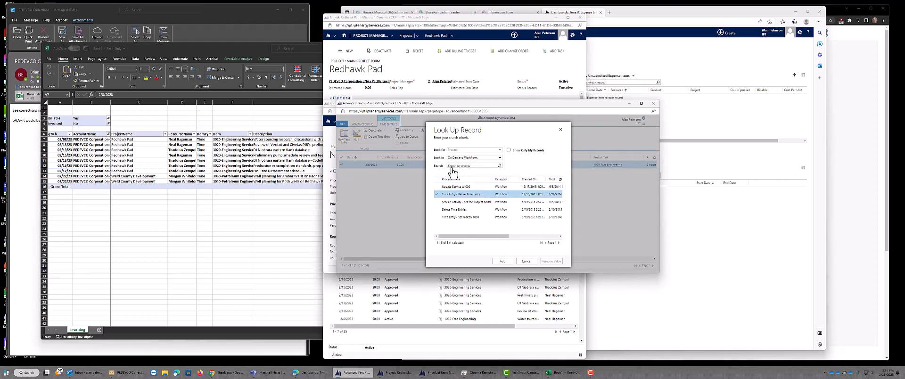
click(503, 261)
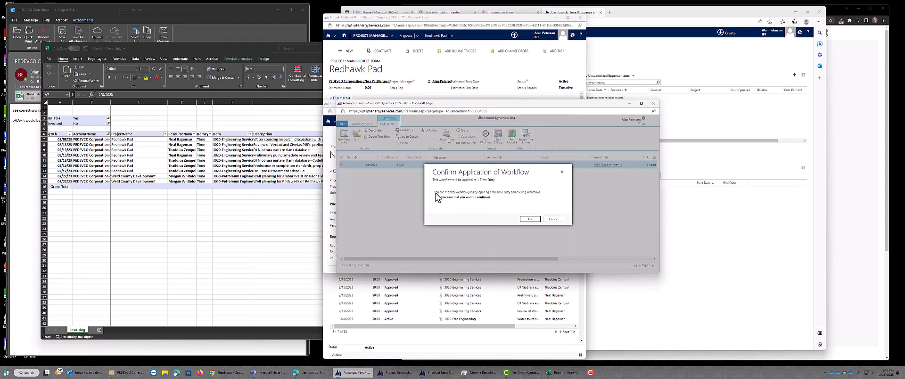
click(528, 220)
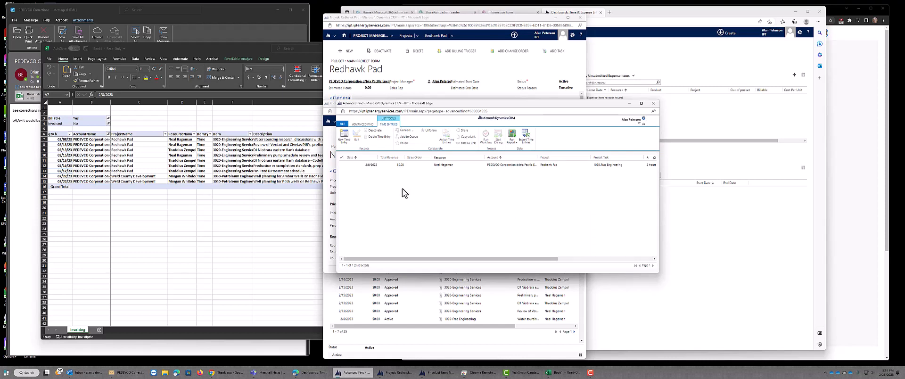
click(654, 159)
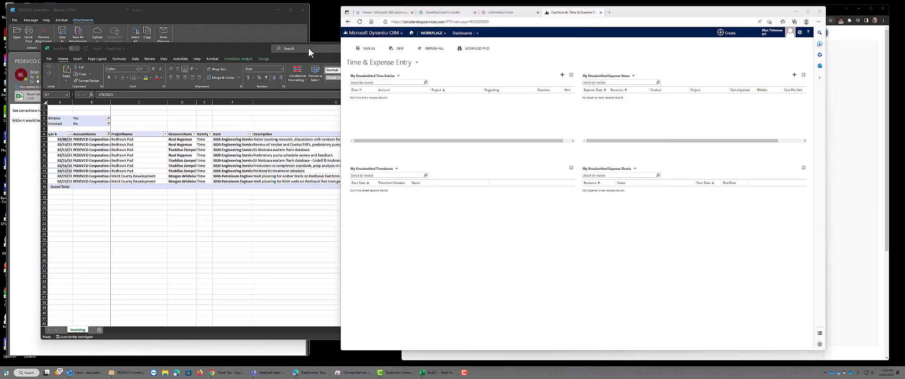
- Switch to the Excel spreadsheet and review the Redhawk Pad rows' item codes, amounts and correction notes
click(255, 49)
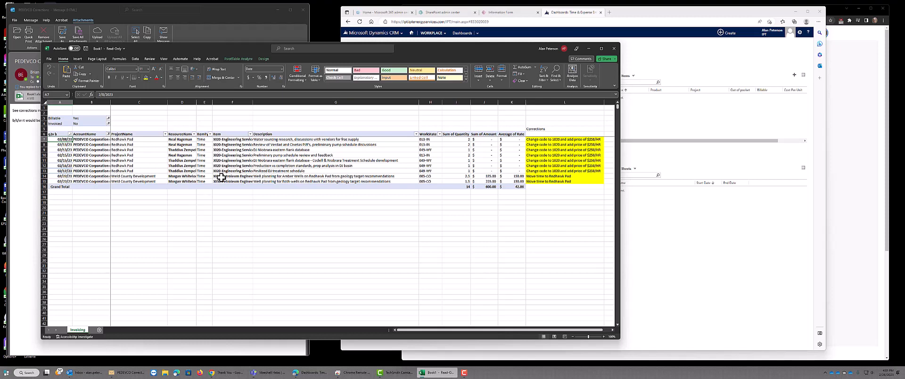
click(222, 145)
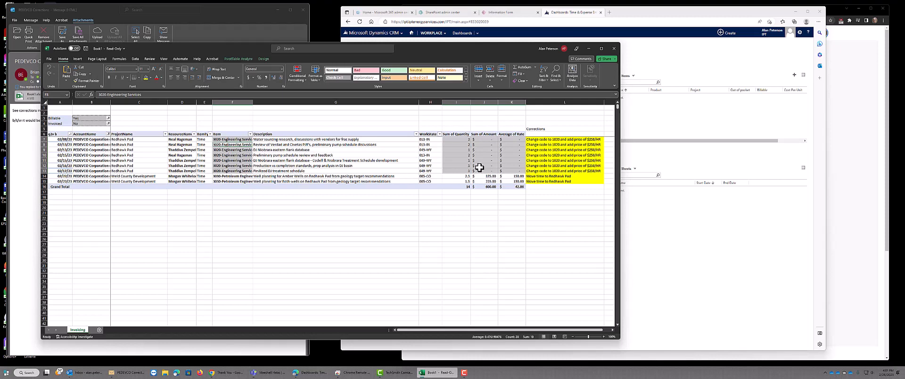
click(542, 145)
click(547, 140)
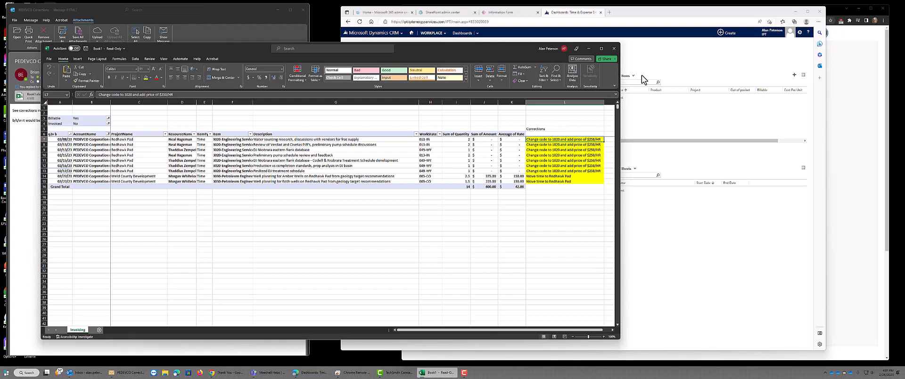
- Switch back to Dynamics CRM and start an Advanced Find that looks for Time Entries
click(673, 67)
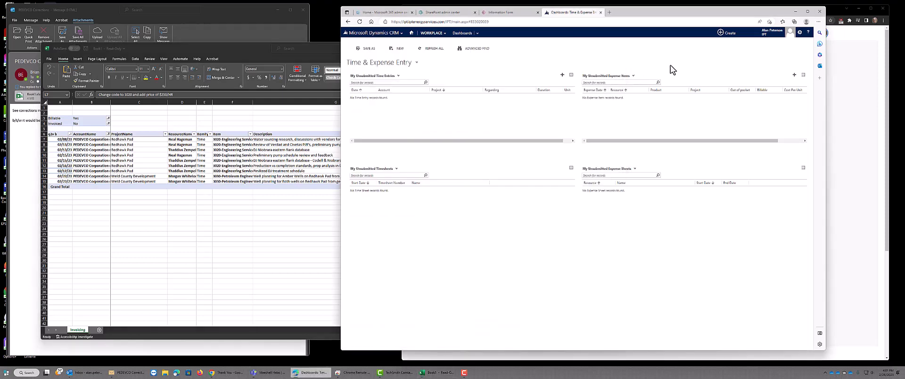
click(469, 49)
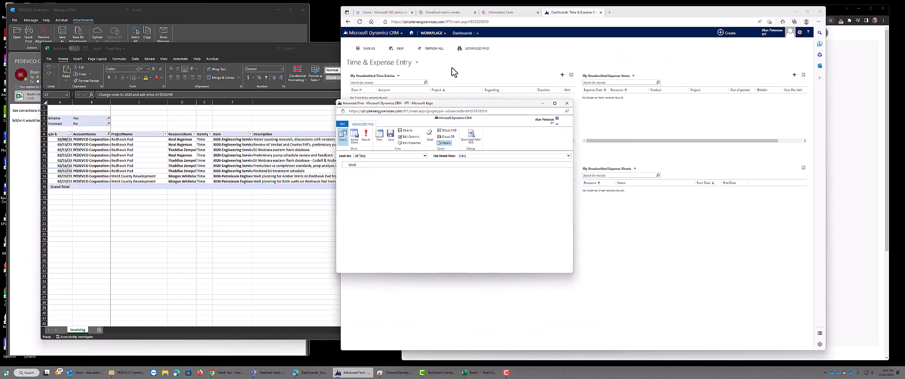
click(414, 156)
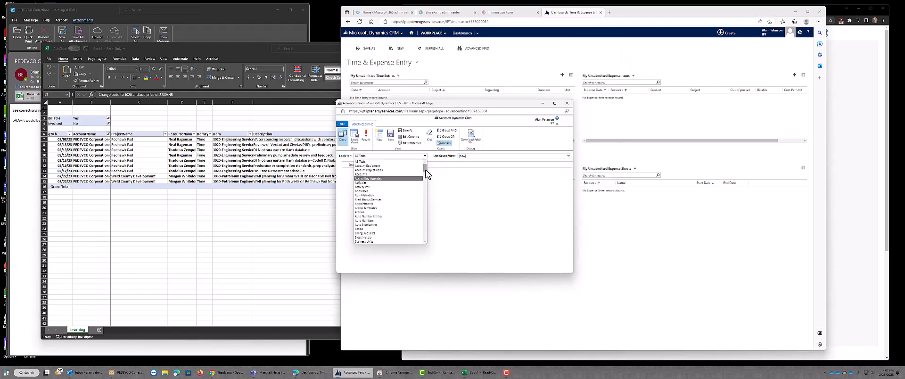
drag(426, 173, 427, 234)
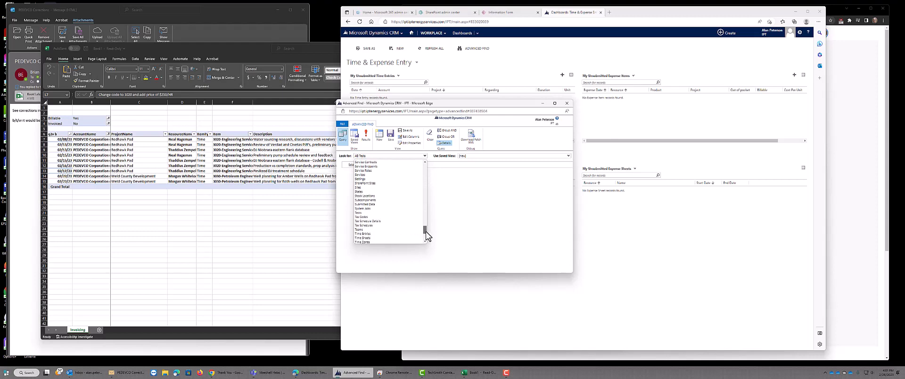
click(380, 233)
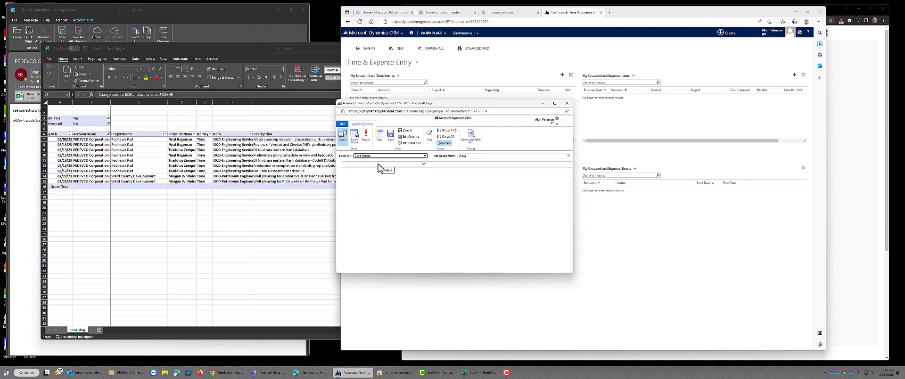
- Add a search condition that Project Task begins with 3020
click(380, 166)
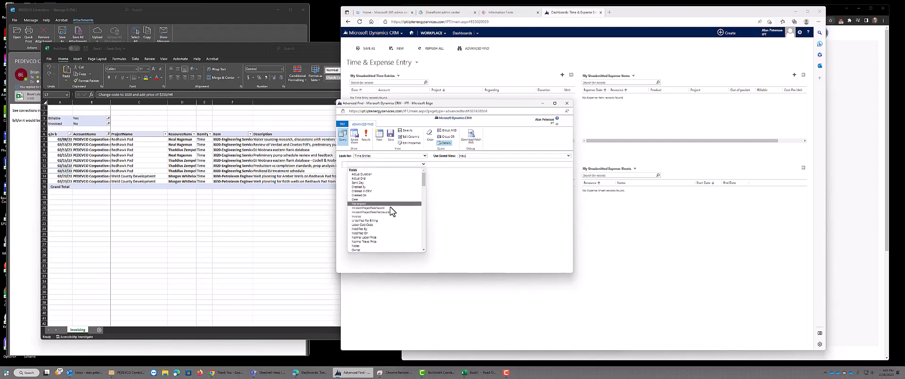
scroll(382, 217, down, 2)
click(382, 241)
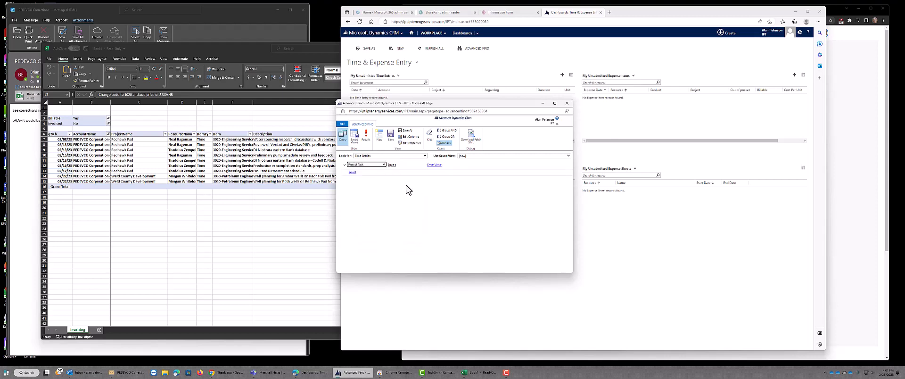
click(392, 165)
click(405, 165)
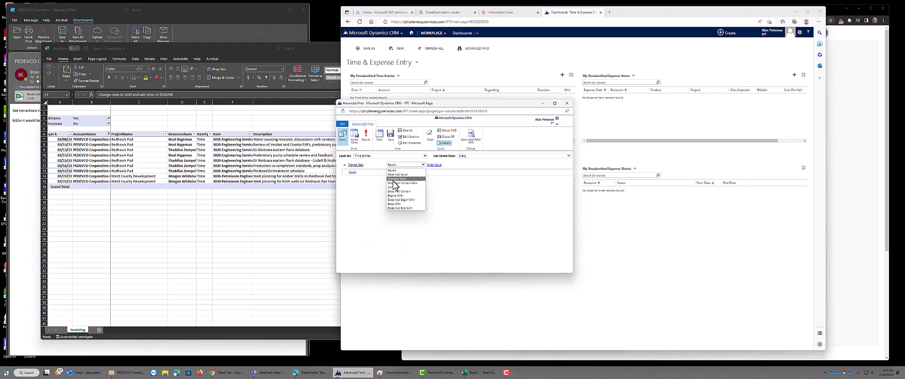
click(396, 195)
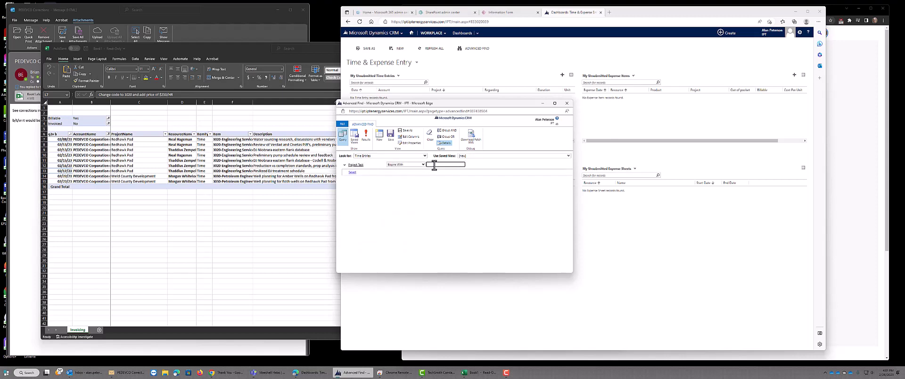
click(434, 164)
text(3020)
key(Tab)
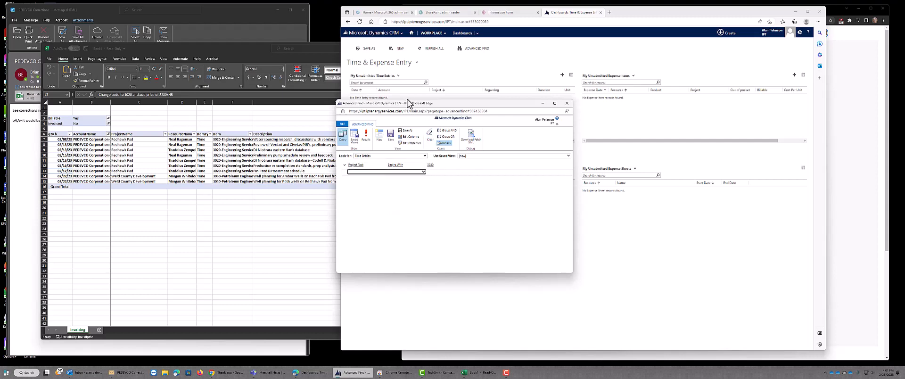
- Add a second search condition that Sales Order does not contain data
drag(410, 105, 412, 104)
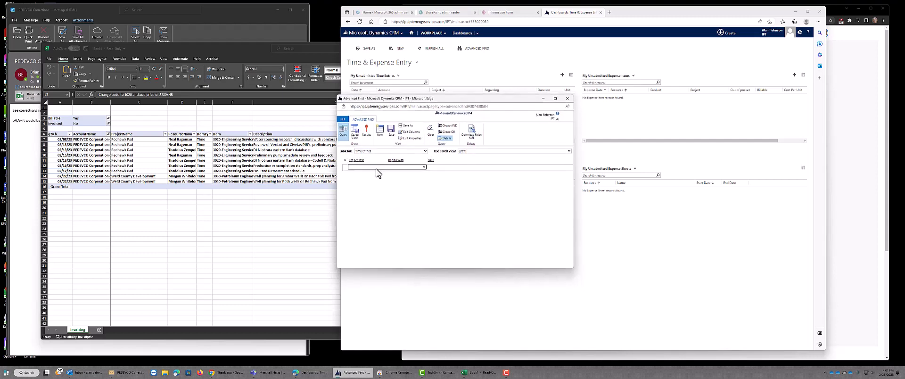
click(377, 167)
scroll(380, 216, down, 5)
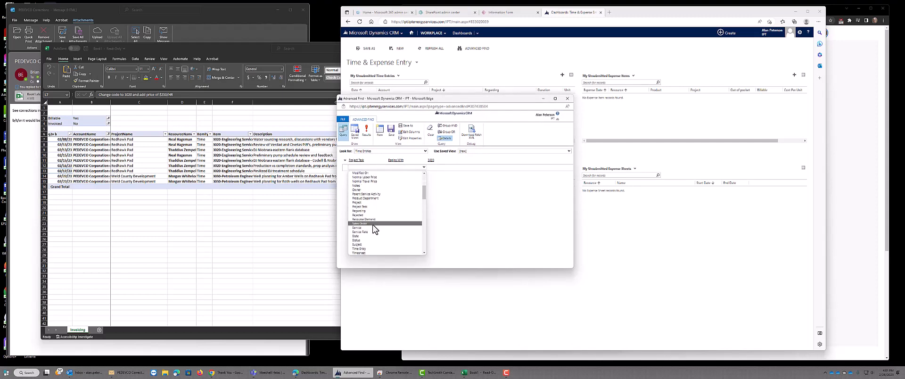
click(375, 229)
click(403, 167)
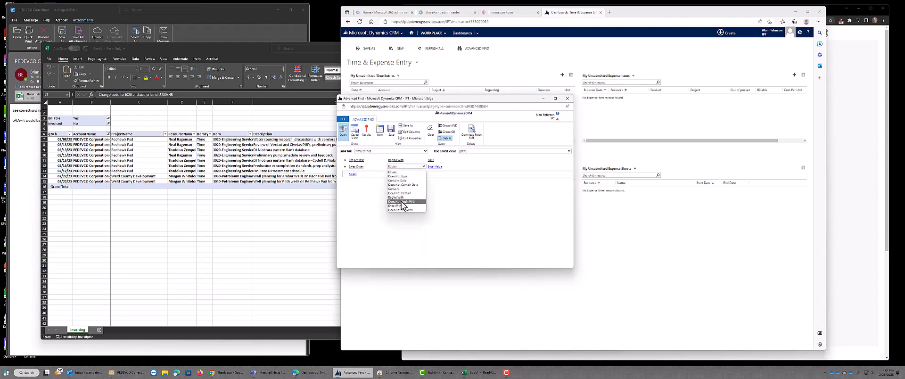
click(417, 186)
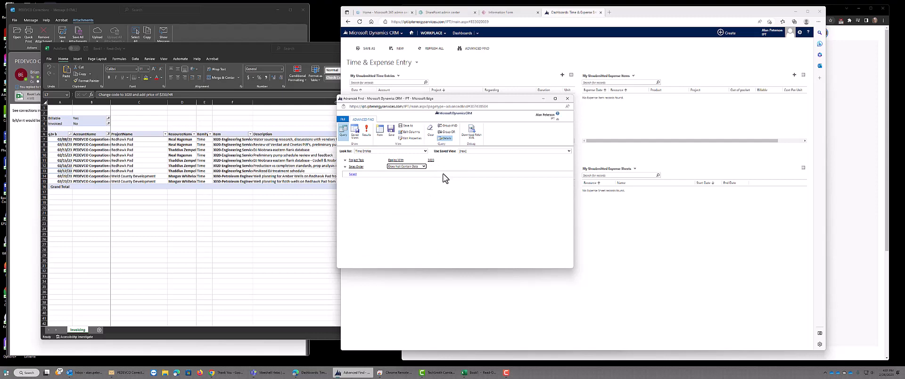
- Add a Project condition limiting the search to Redhawk Pad and run the query
click(379, 175)
click(370, 174)
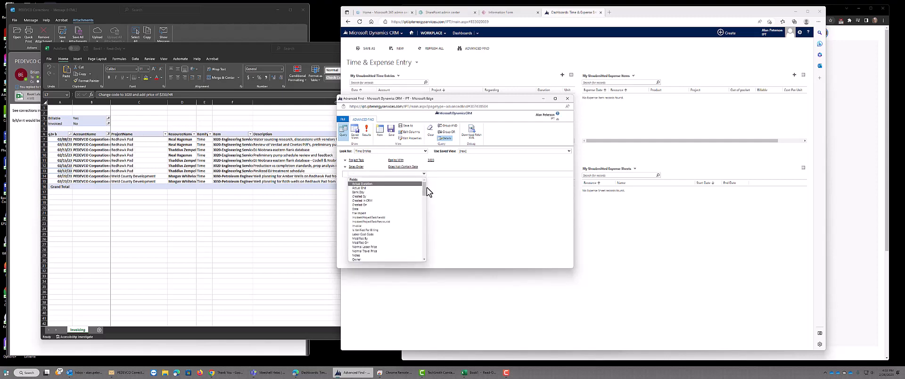
drag(426, 188, 422, 200)
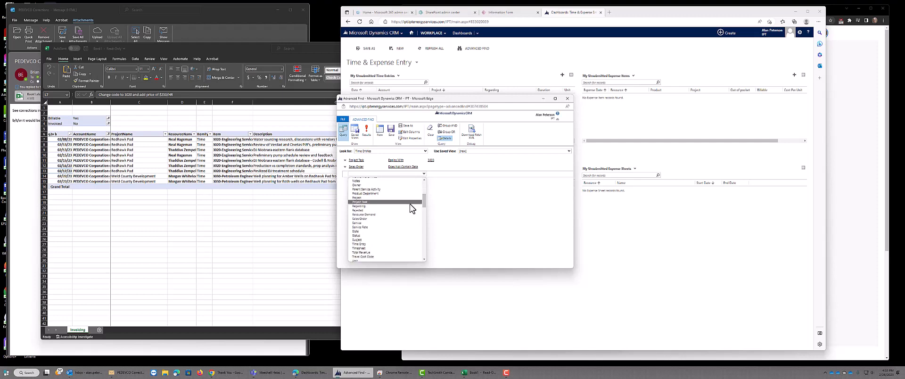
click(373, 198)
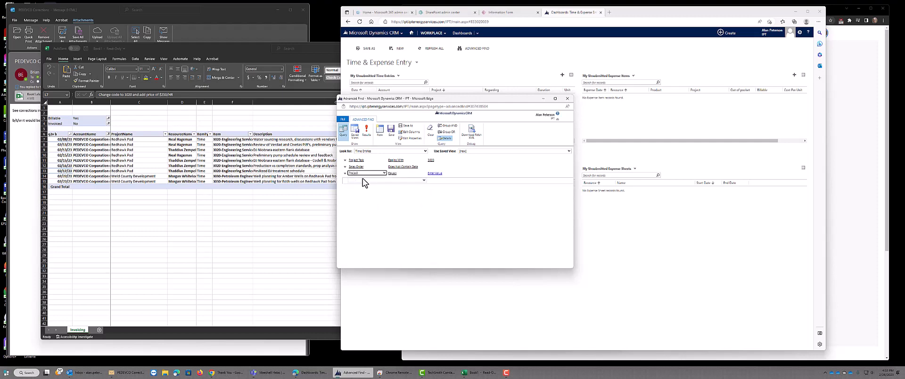
click(436, 173)
key(Tab)
click(366, 131)
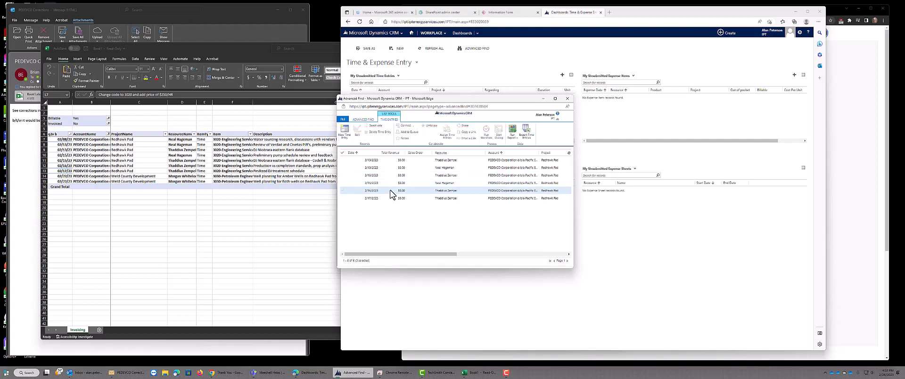
- Compare the spreadsheet's 3020-Engineering Services rows with the time entries found in CRM
click(272, 110)
drag(222, 144, 225, 172)
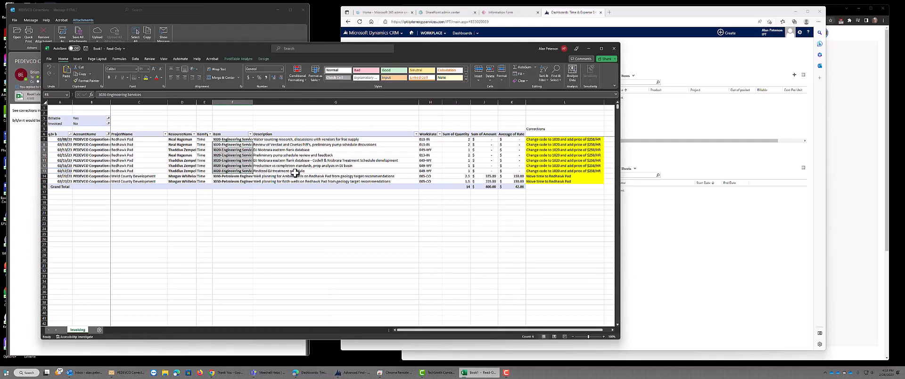
click(630, 14)
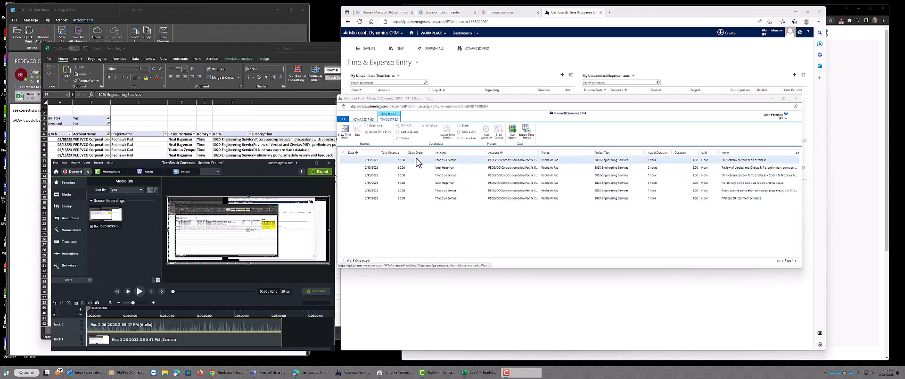
drag(417, 165, 420, 201)
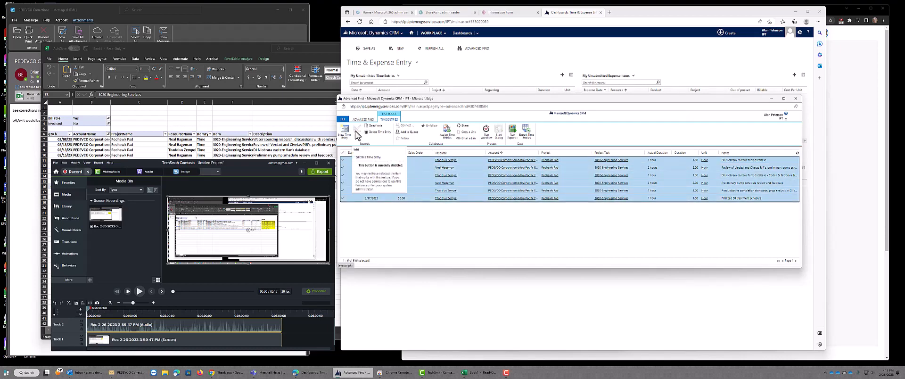
- Change the project task of the DJ Niobrara eastern flank database entry to 1020-Frac Engineering, then save and close it, ignoring the scheduling alerts
click(418, 161)
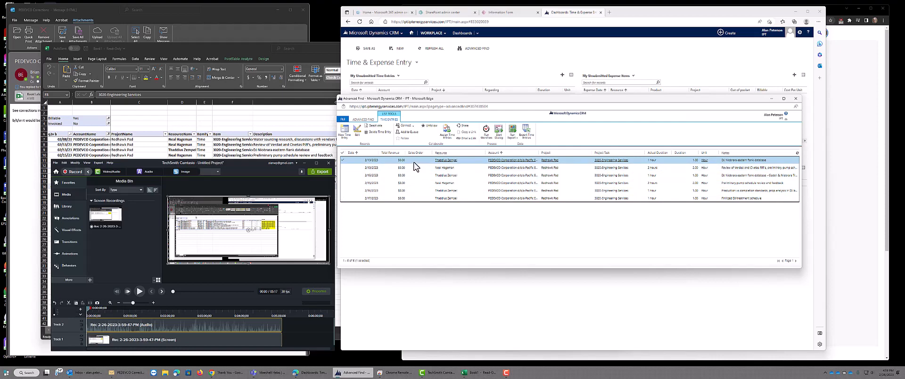
double_click(415, 165)
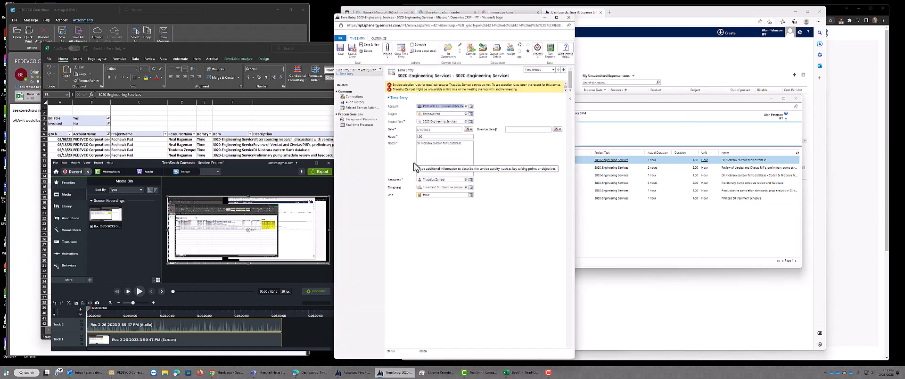
key(Tab)
key(Tab)
key(Delete)
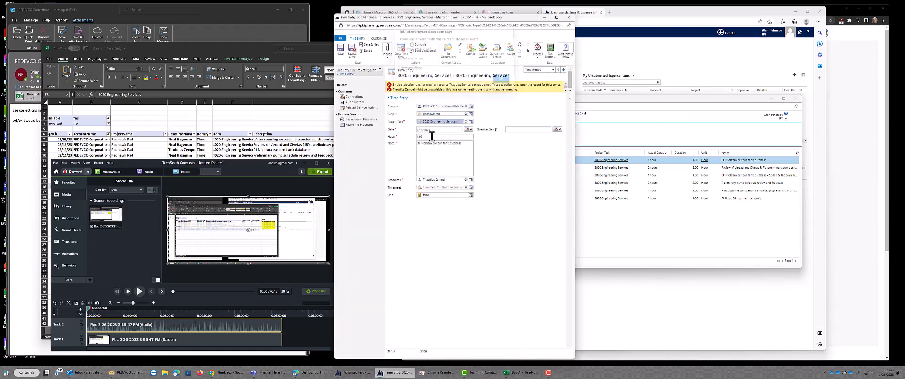
key(Return)
text(102)
key(Tab)
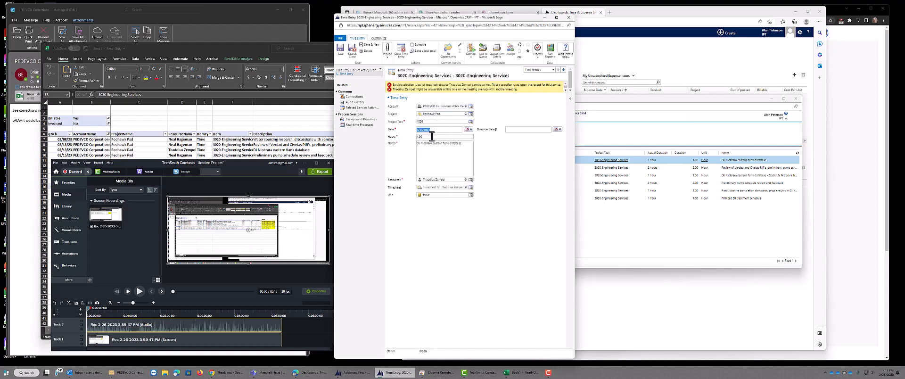
key(ctrl+s)
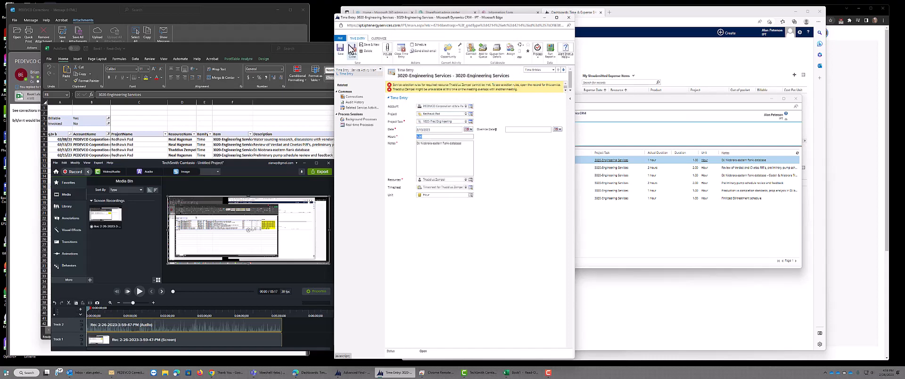
click(467, 229)
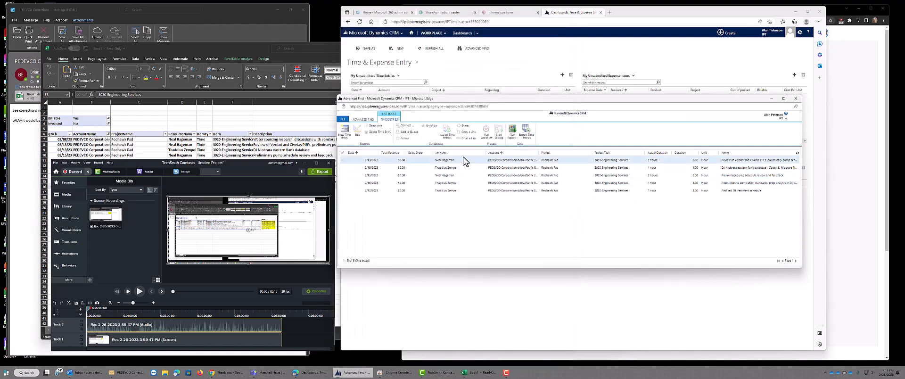
- Set the project task of the Verdad and Civitas review time entry to 1020-Frac Engineering, then save and close it
double_click(464, 161)
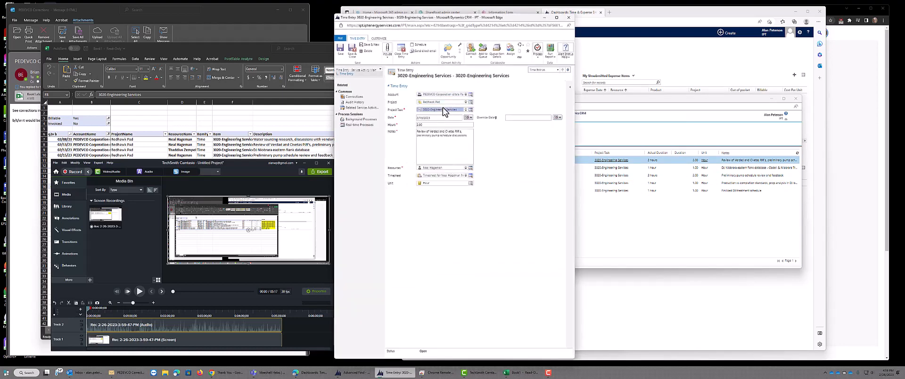
key(Delete)
key(Return)
text(1020)
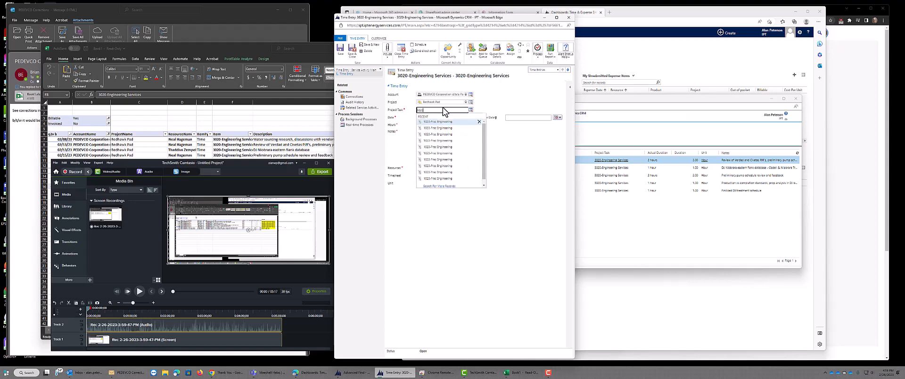
key(Tab)
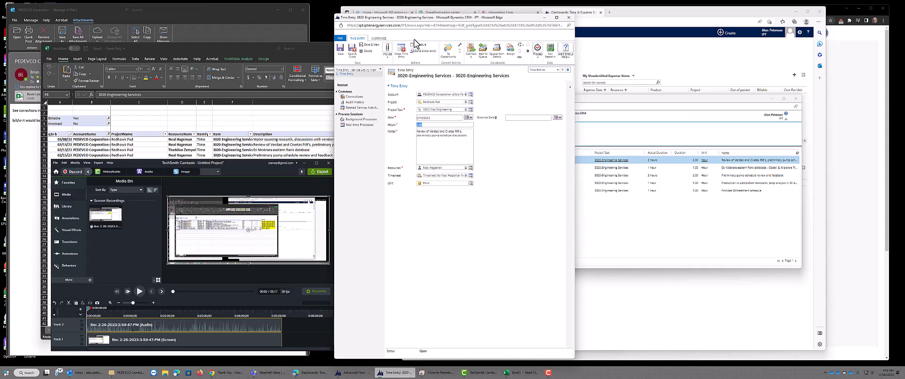
click(358, 60)
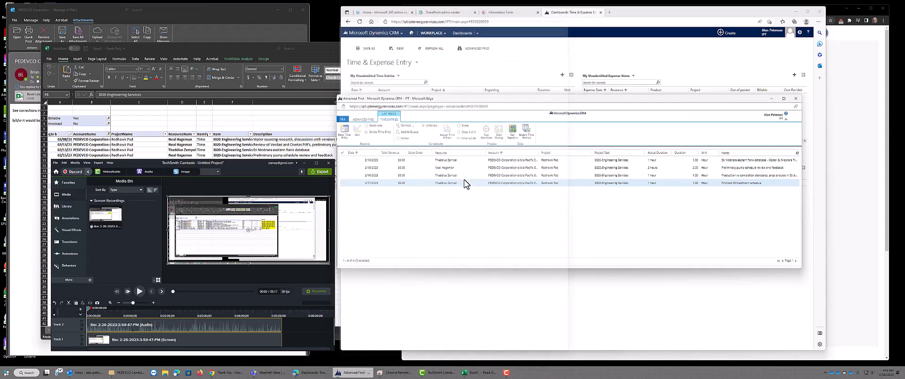
- Set the Codell & Niobrara treatment schedule entry's project task to 1020-Frac Engineering, then save and close it, ignoring the scheduling alerts
click(423, 161)
double_click(423, 164)
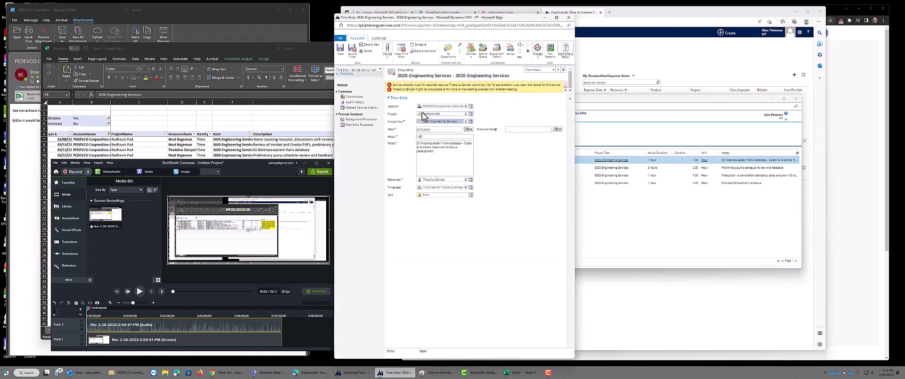
text(102)
key(Tab)
click(352, 51)
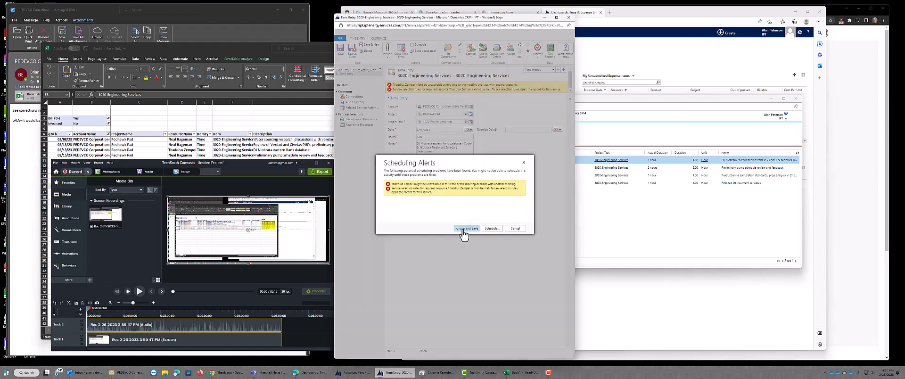
click(466, 228)
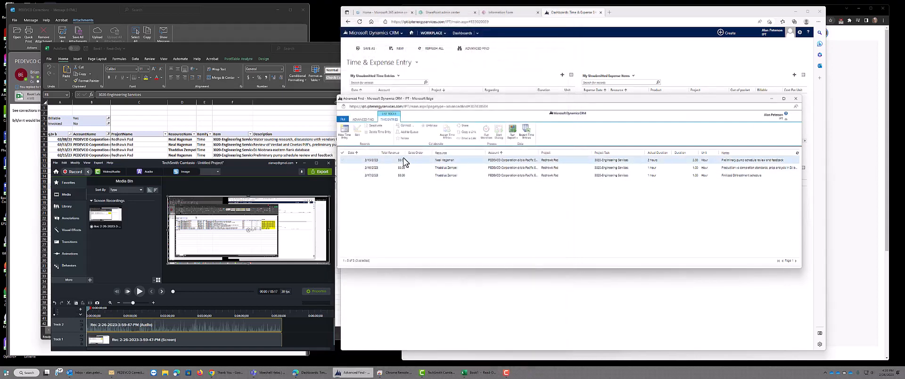
- Set the project task of the preliminary pump schedule review time entry to 1020-Frac Engineering, then save and close it
double_click(404, 162)
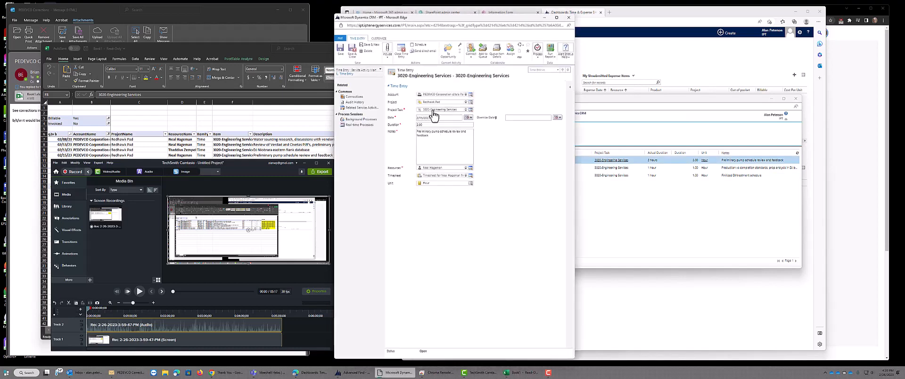
key(Return)
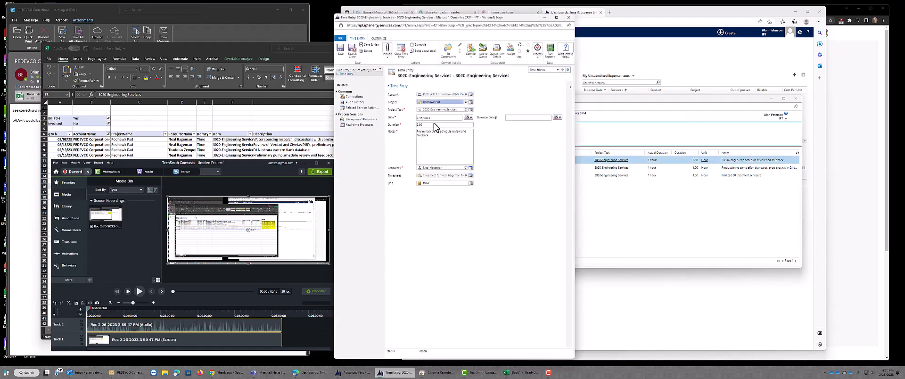
key(Delete)
key(Return)
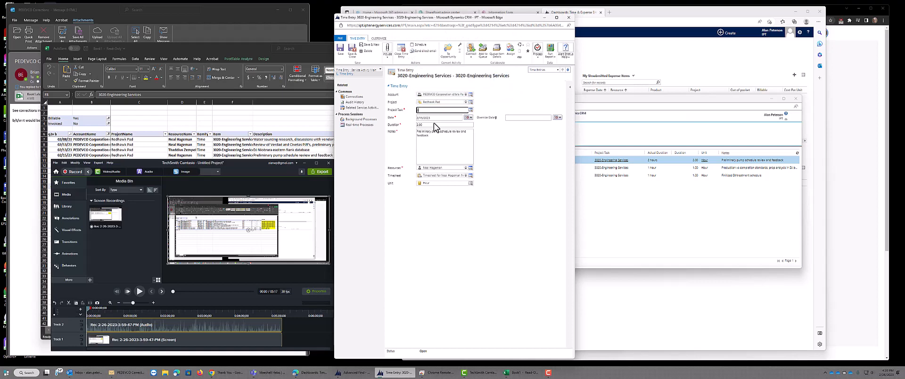
text(1020)
click(433, 122)
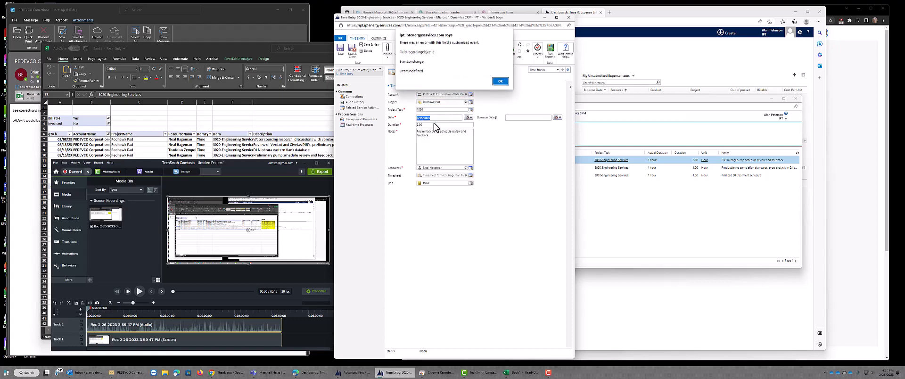
click(502, 83)
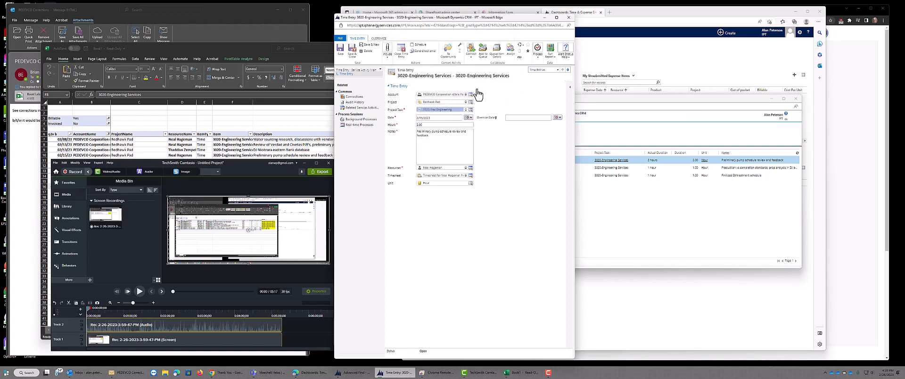
click(351, 50)
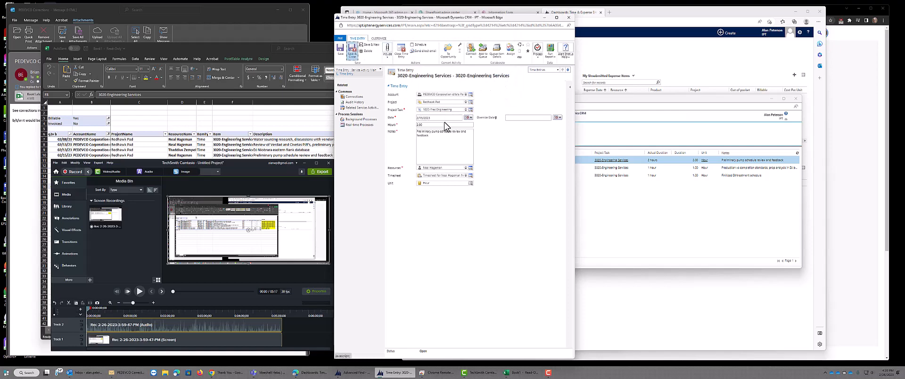
- Set the production vs completion standards entry's project task to 1020-Frac Engineering, then save and close it, ignoring the scheduling alerts
double_click(425, 160)
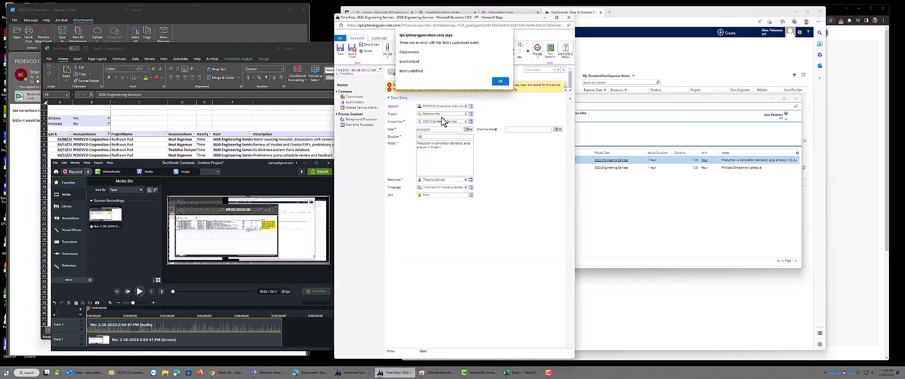
key(Return)
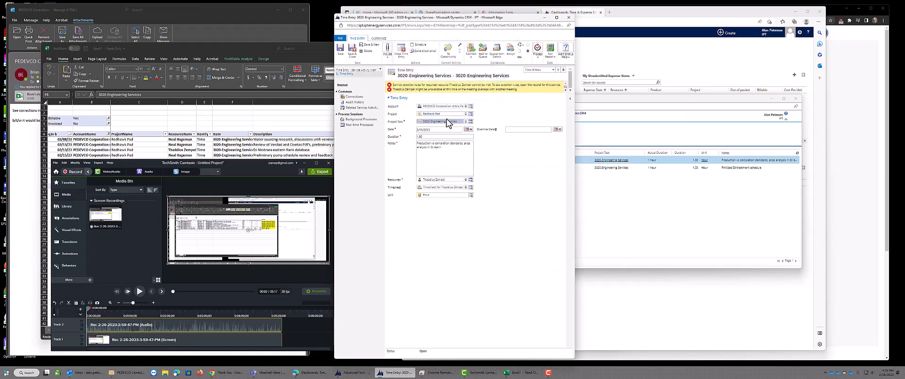
key(Return)
text(1020)
key(Tab)
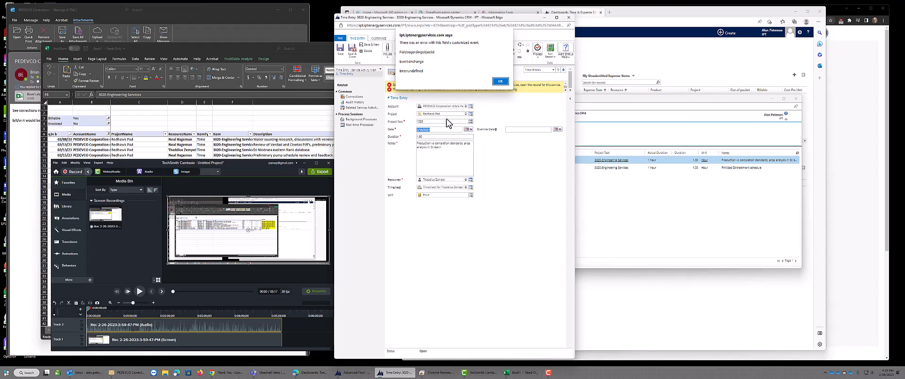
click(500, 84)
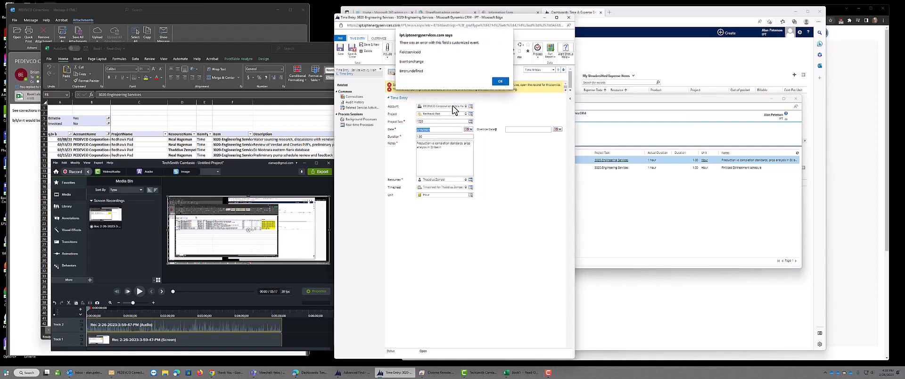
click(507, 84)
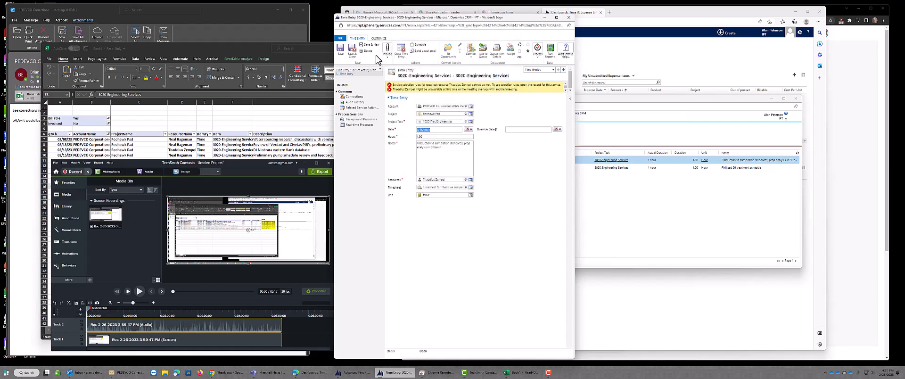
click(352, 50)
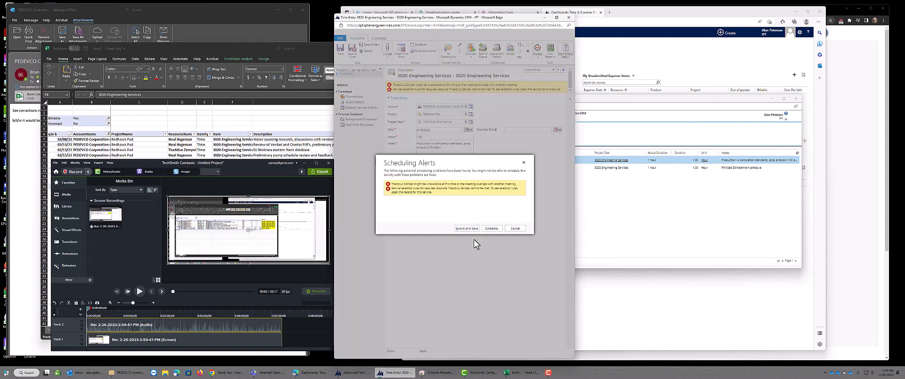
click(461, 229)
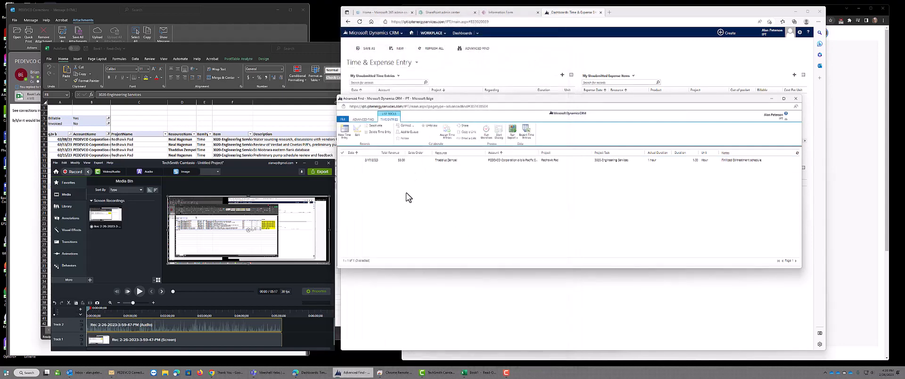
- Change the finalized treatment schedule entry's project task to 1020-Frac Engineering and save it, ignoring the scheduling alerts
double_click(388, 160)
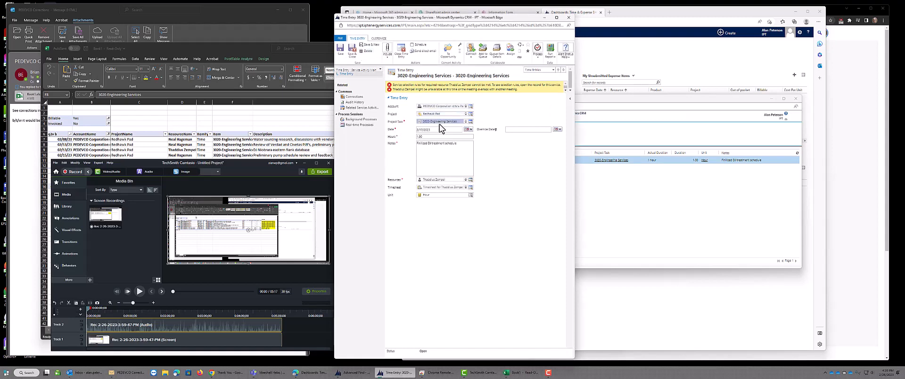
key(Delete)
key(Return)
key(Return)
text(1020)
key(Tab)
key(Tab)
key(Tab)
key(ctrl+s)
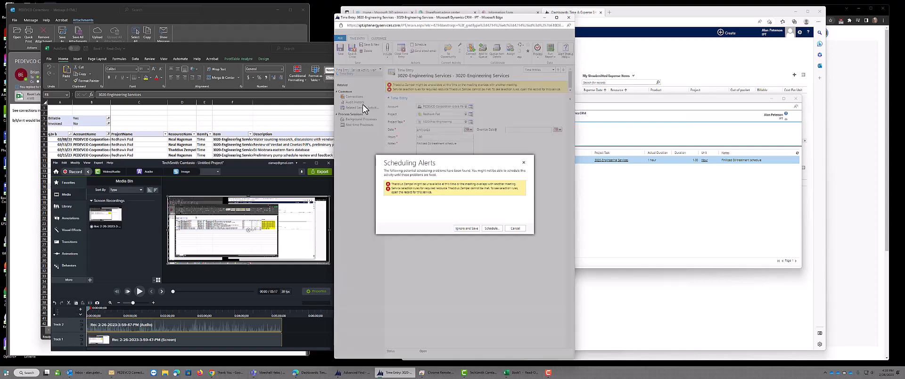
click(452, 228)
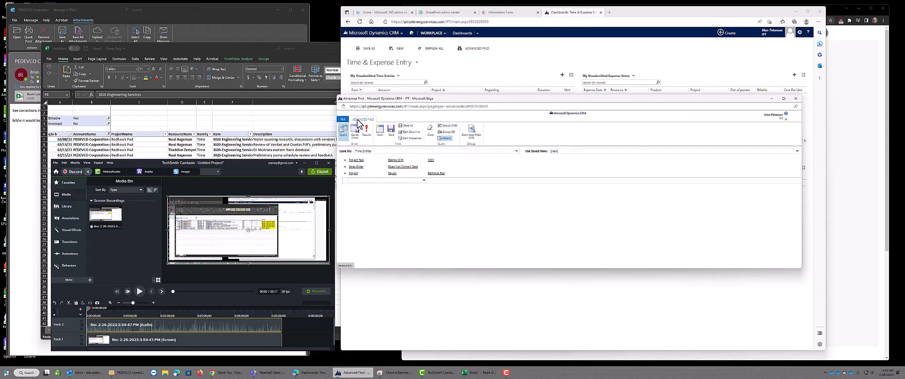
- Change the project task criterion of the time entry query to begin with 1020 and run the search
click(407, 166)
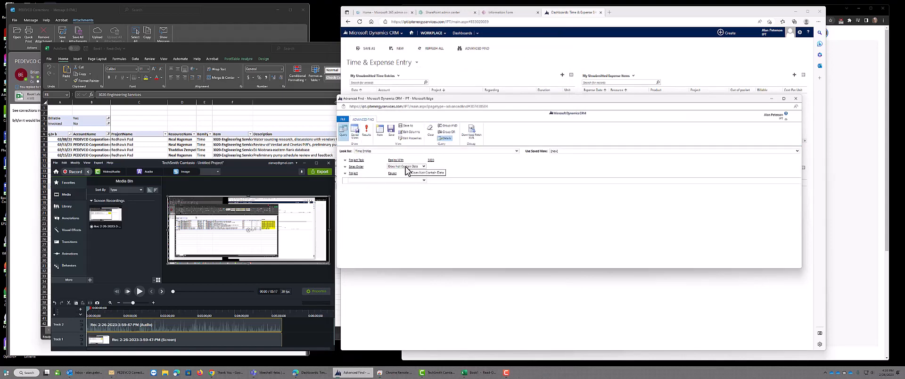
click(430, 159)
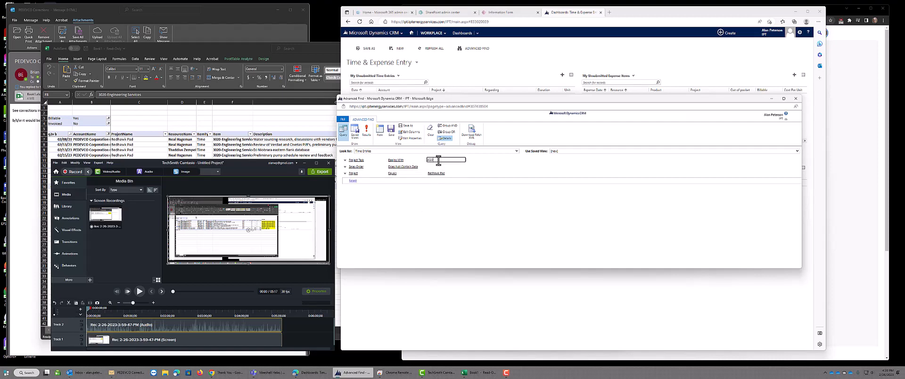
double_click(427, 161)
key(Tab)
click(366, 134)
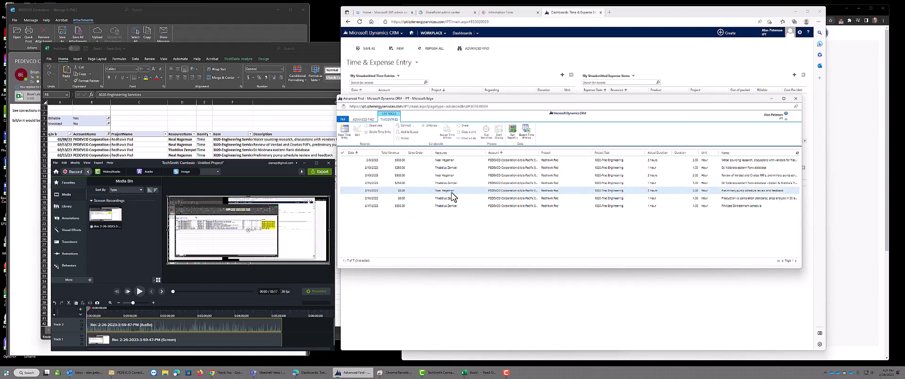
- Run the Update Service on-demand workflow on the pump schedule review and production vs completion standards entries, then refresh the list
click(342, 191)
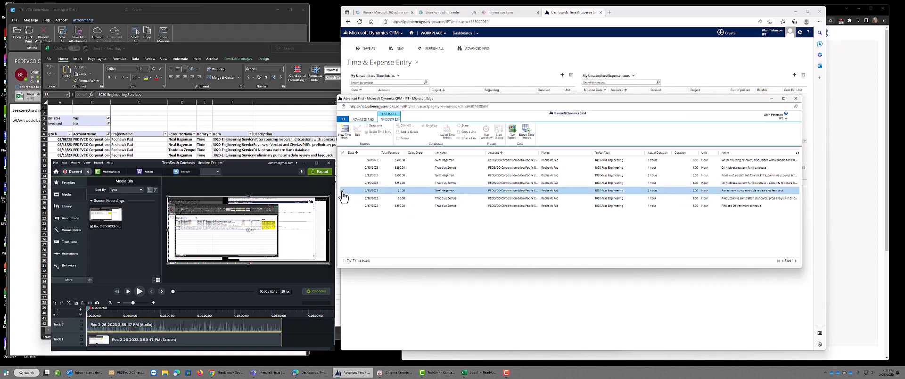
click(342, 198)
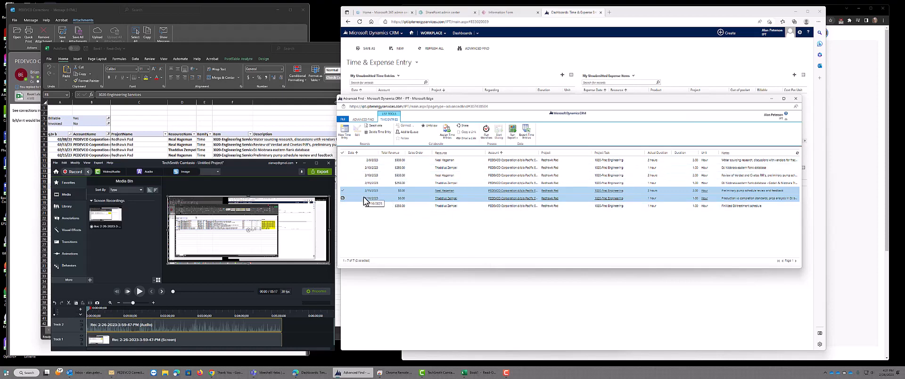
click(487, 132)
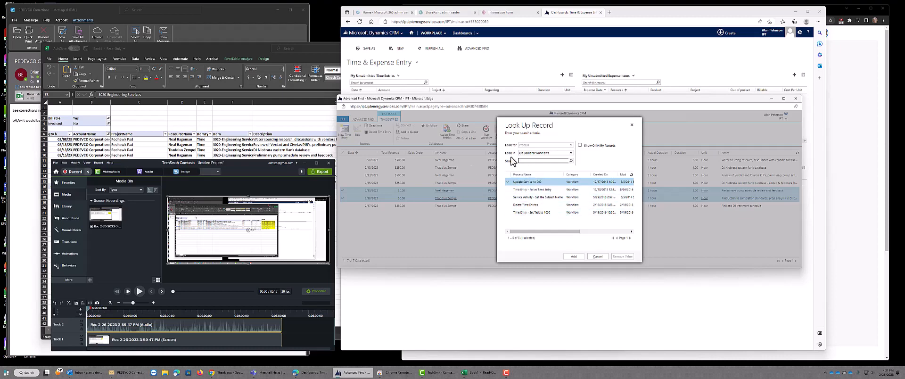
click(573, 256)
click(600, 214)
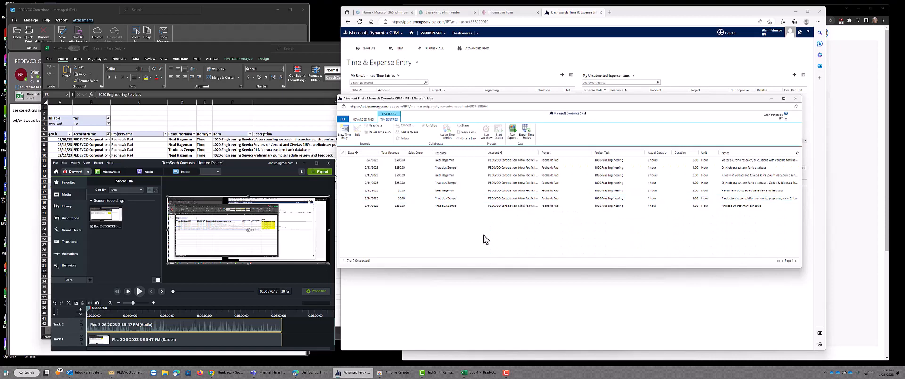
click(797, 153)
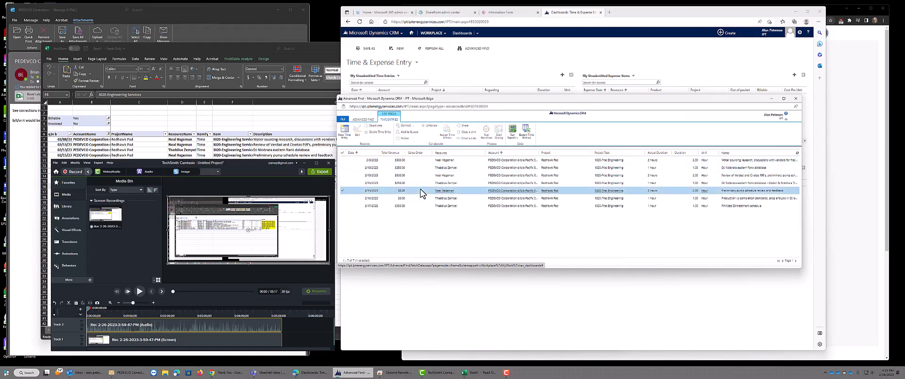
- Set the preliminary pump schedule review entry's project task back to 3020-Engineering Services, then save and close it
click(406, 190)
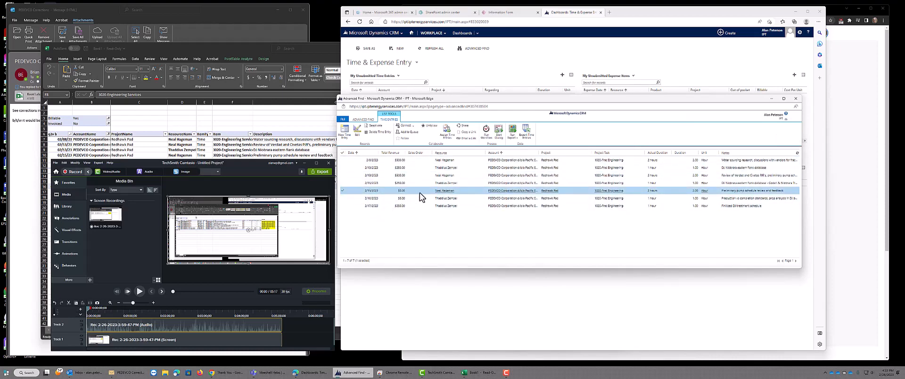
double_click(421, 195)
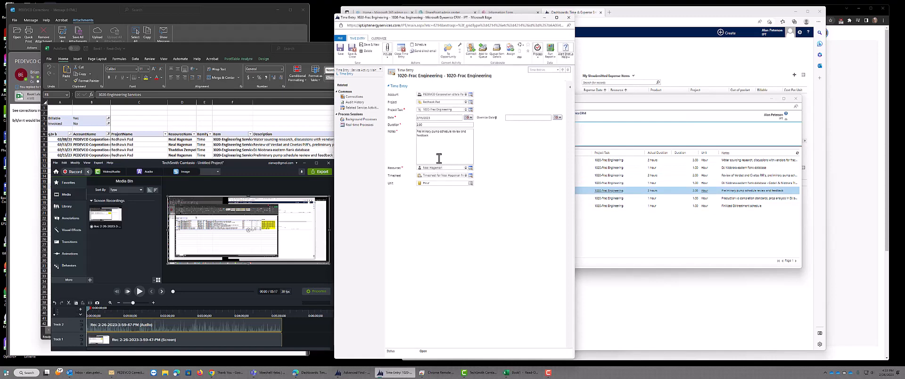
key(Tab)
key(Tab)
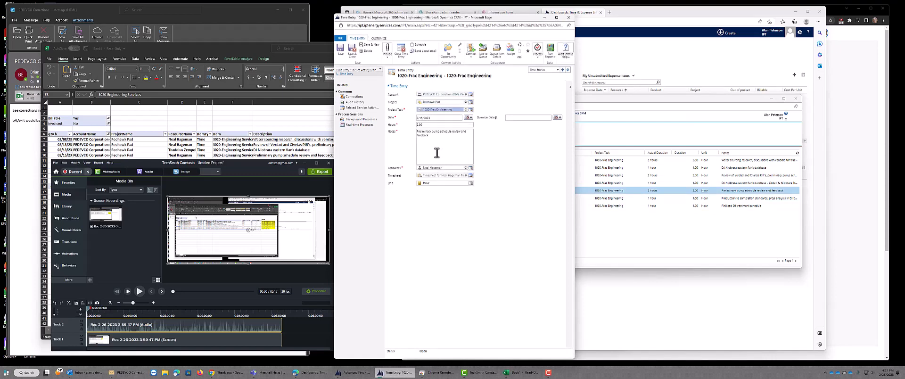
key(Delete)
key(Return)
text(30)
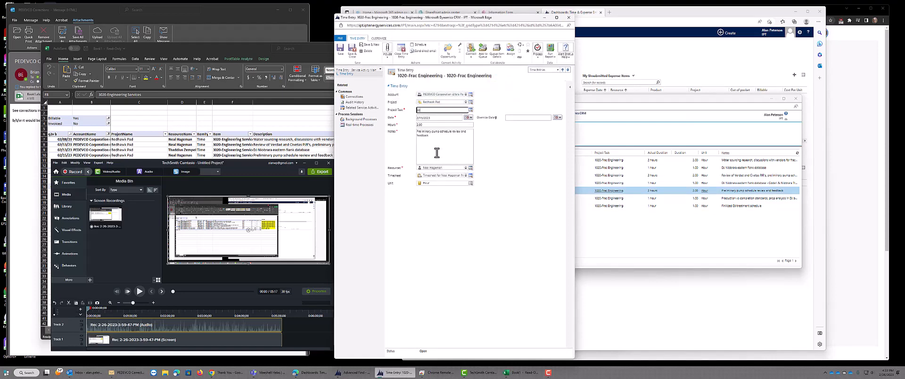
text(20)
key(Tab)
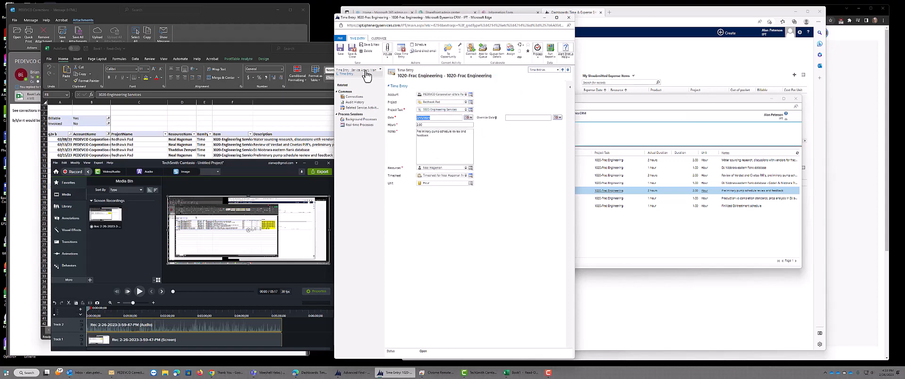
click(352, 51)
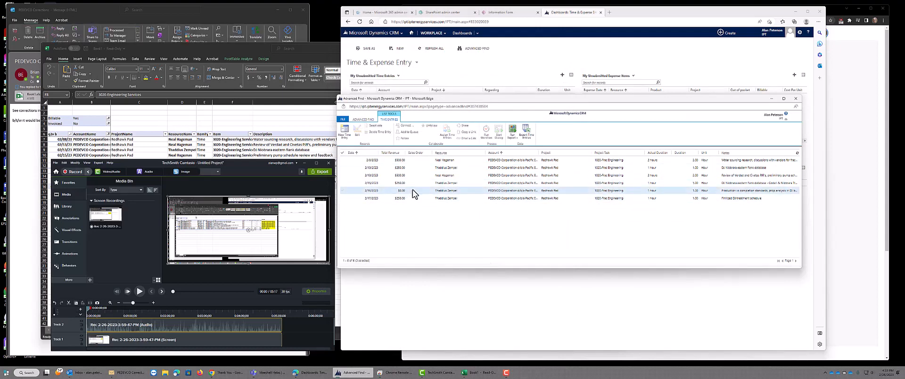
- Set the production vs completion standards entry's project task back to 3020-Engineering Services, then save and close it, ignoring the scheduling alerts
double_click(412, 191)
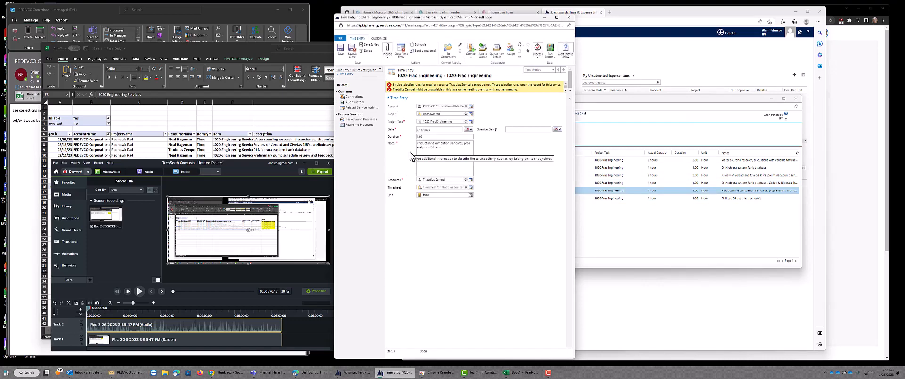
key(Tab)
key(Tab)
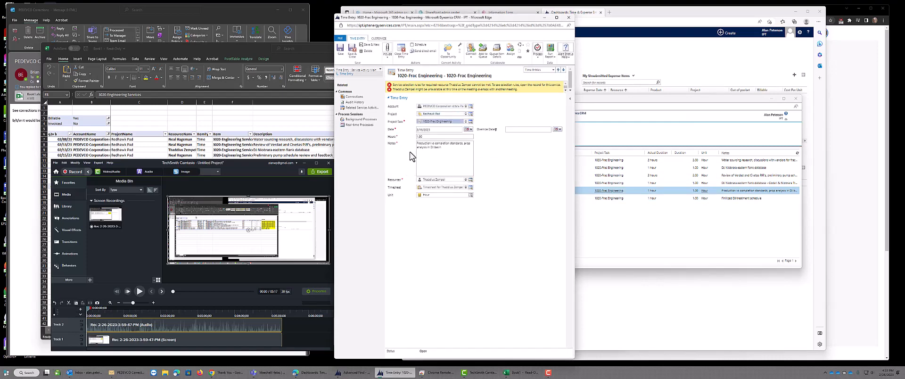
key(Delete)
key(Return)
text(3020)
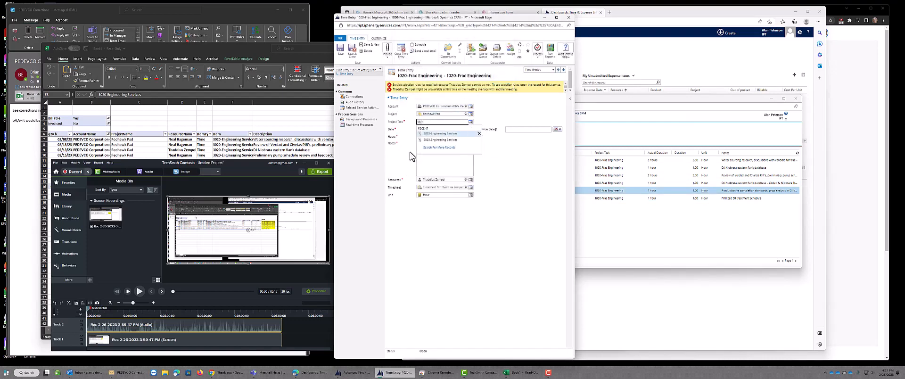
key(Tab)
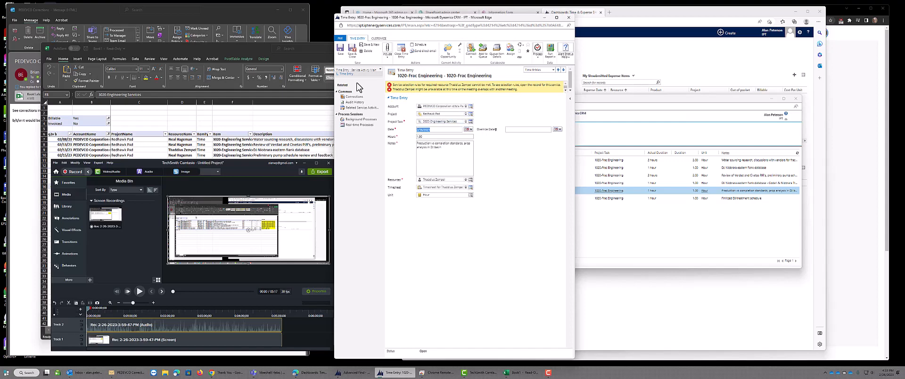
click(351, 49)
click(465, 229)
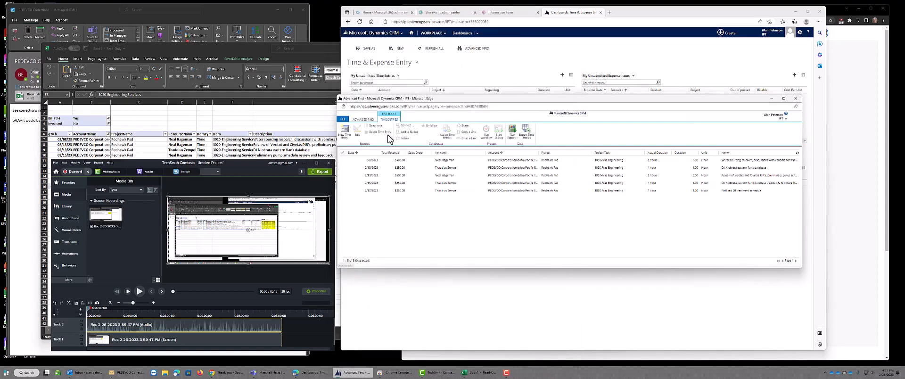
- Change the project task criterion of the time entry query to begin with 3020 and run the search
click(363, 119)
click(434, 160)
drag(435, 160, 408, 162)
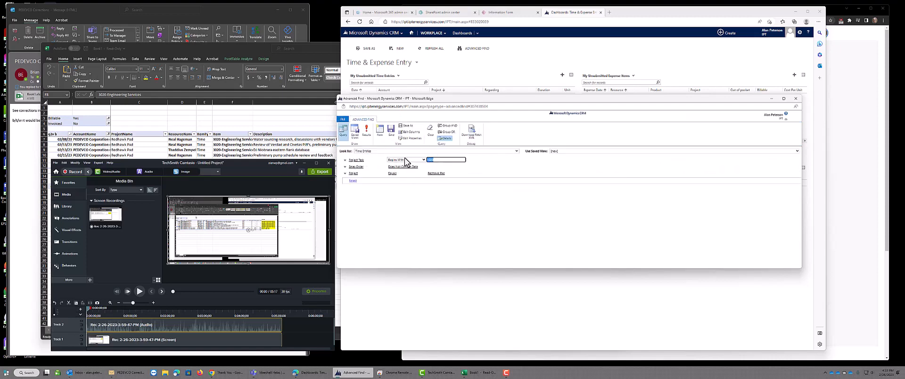
key(Tab)
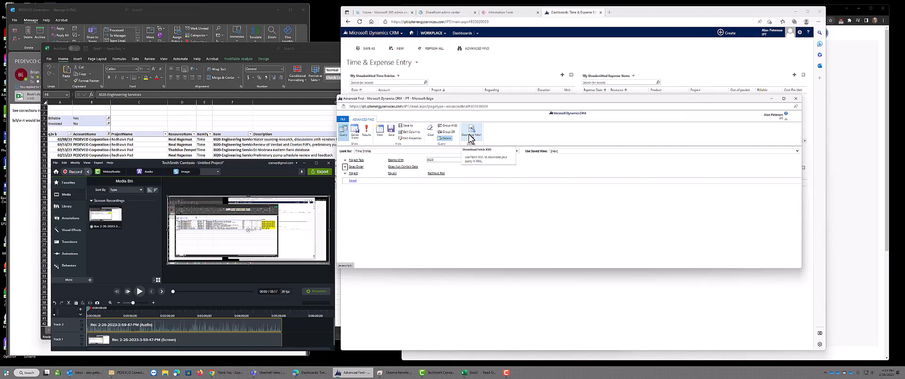
click(367, 131)
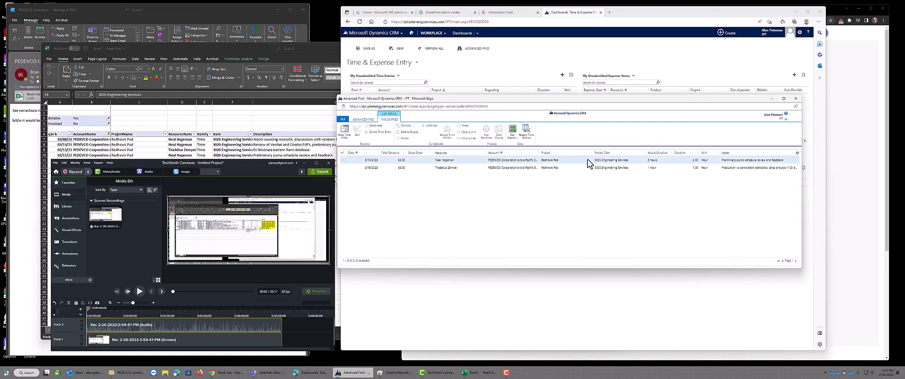
- Set the preliminary pump schedule review entry's project task to 1020-Frac Engineering, then save and close it, ignoring the scheduling alerts
double_click(472, 164)
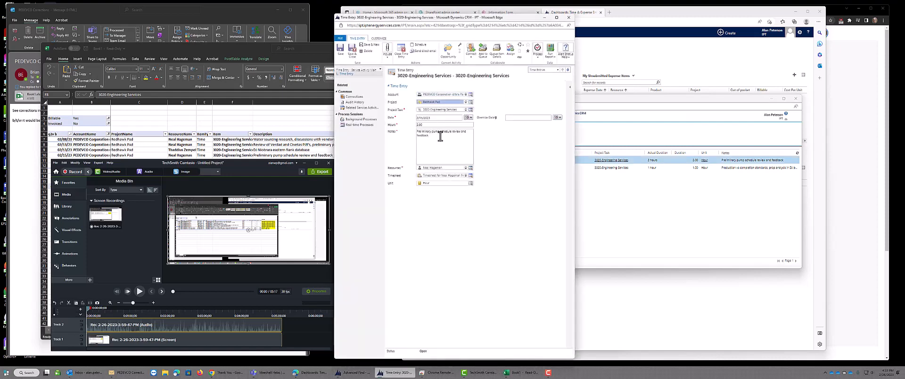
key(Delete)
key(Return)
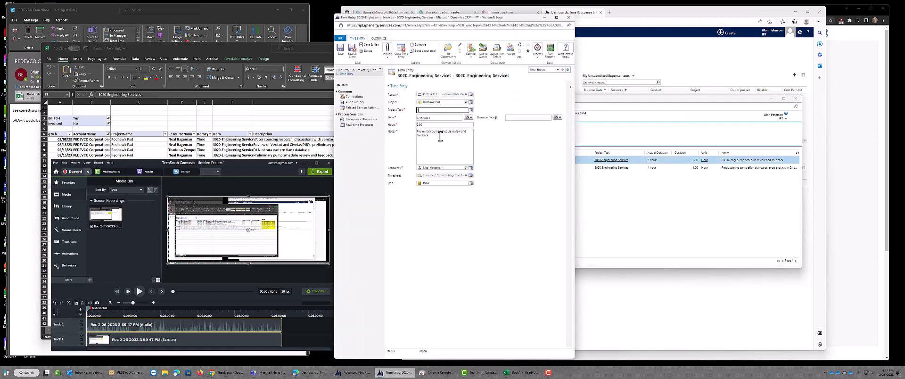
text(1020)
click(440, 137)
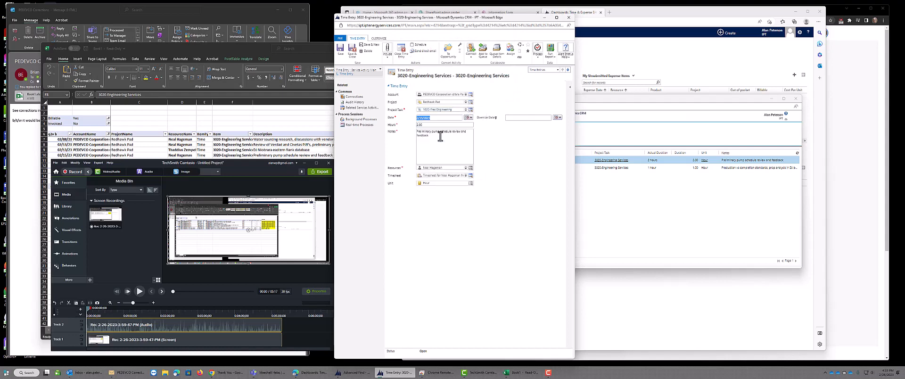
click(349, 49)
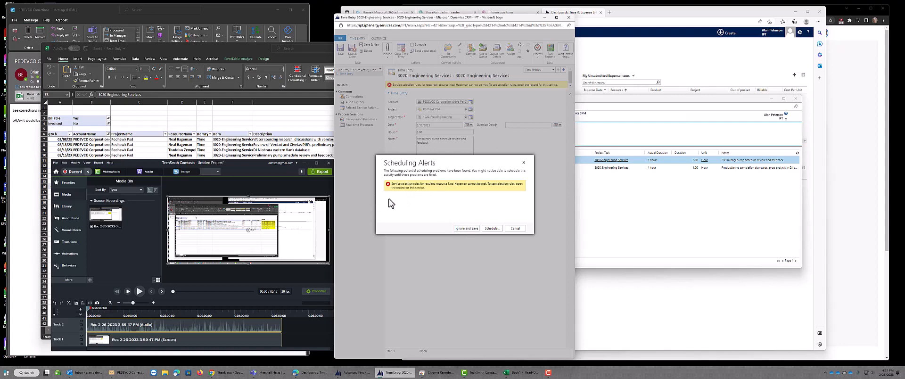
click(467, 228)
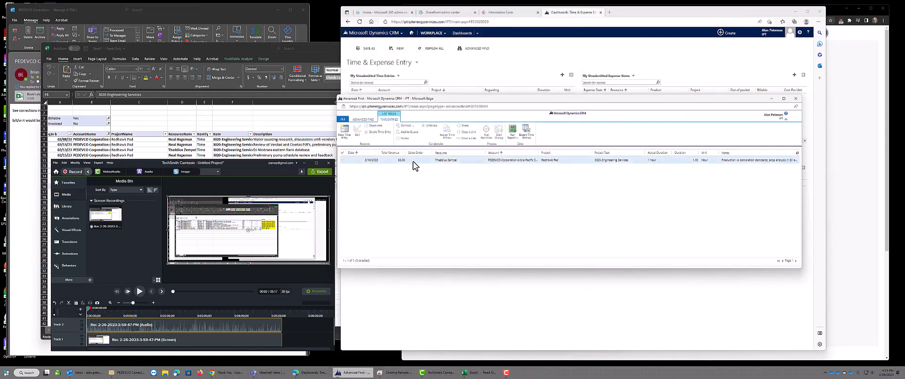
- Set the production vs completion standards entry's project task to 1020-Frac Engineering, then save and close it, ignoring the scheduling alerts
double_click(414, 160)
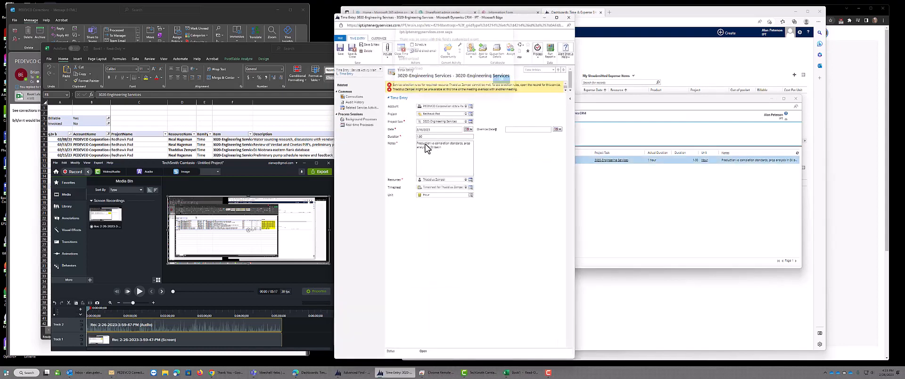
click(499, 81)
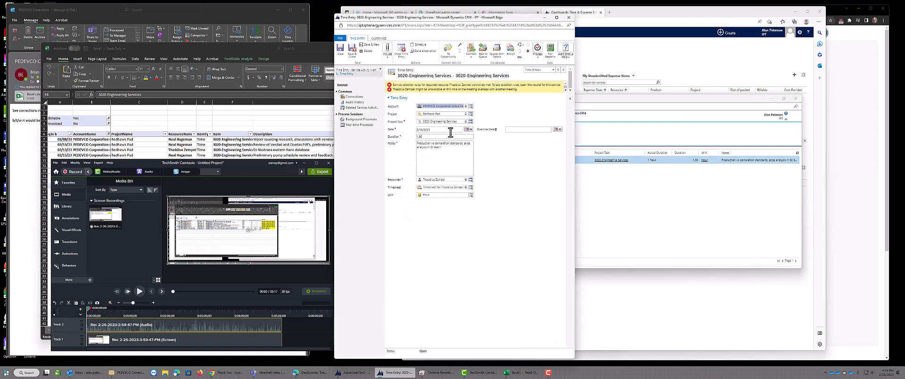
key(Tab)
key(Tab)
key(Delete)
key(Return)
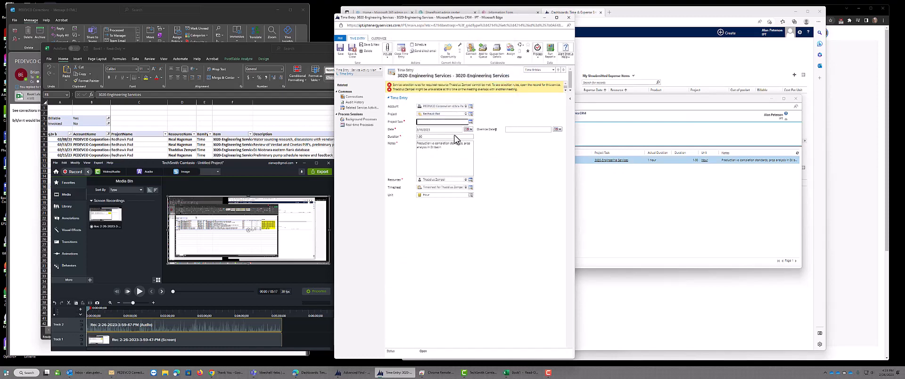
text(1020)
key(Tab)
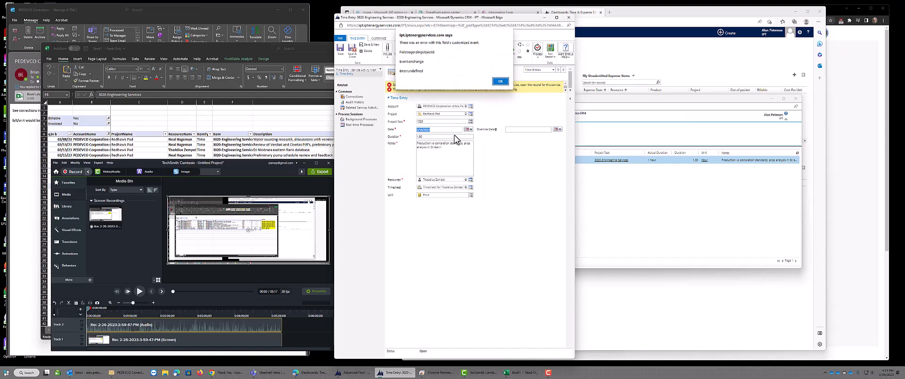
key(Return)
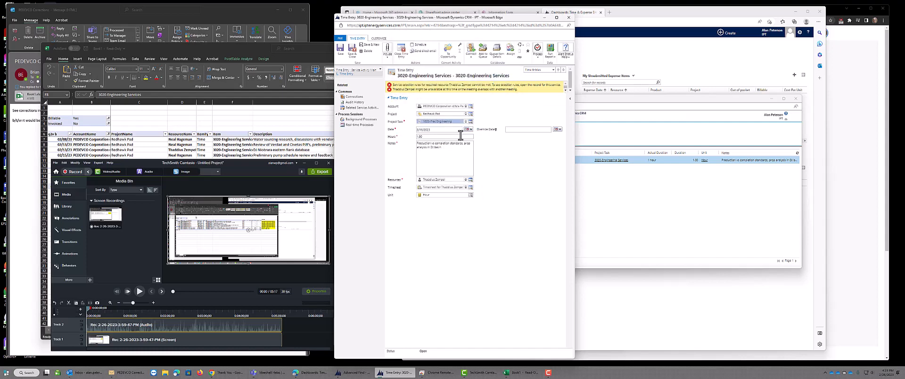
click(354, 53)
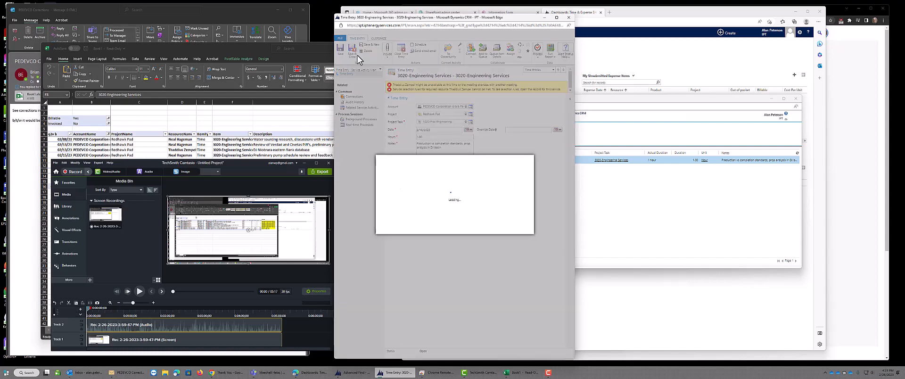
click(465, 229)
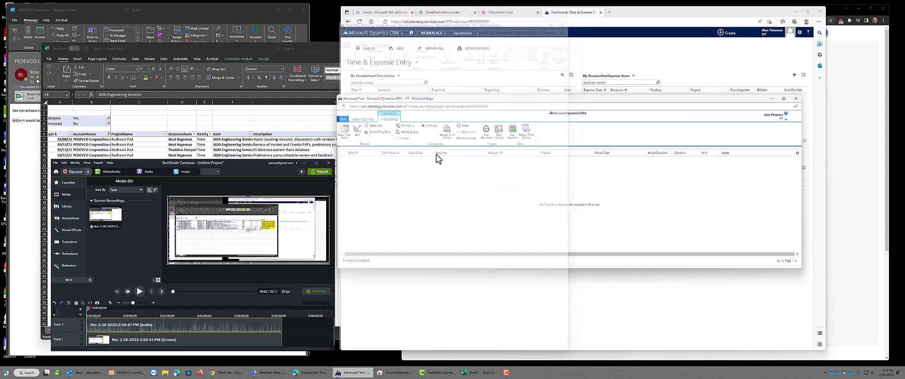
- Switch the query's project task criterion to 1020 and list the corrected time entries to check their total revenue
click(356, 119)
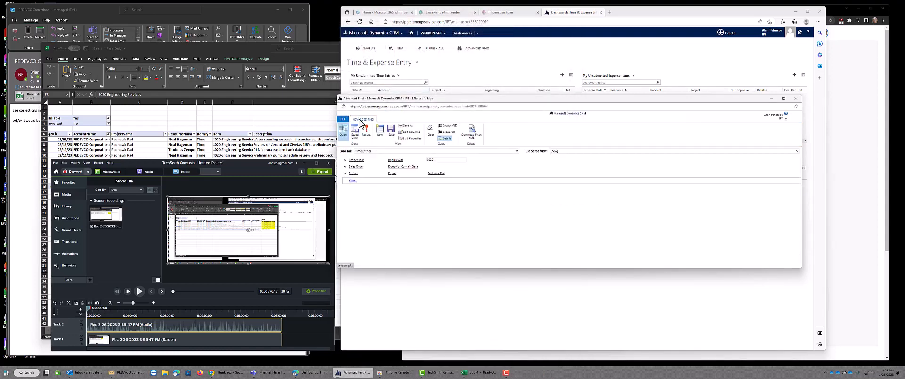
click(460, 160)
click(366, 129)
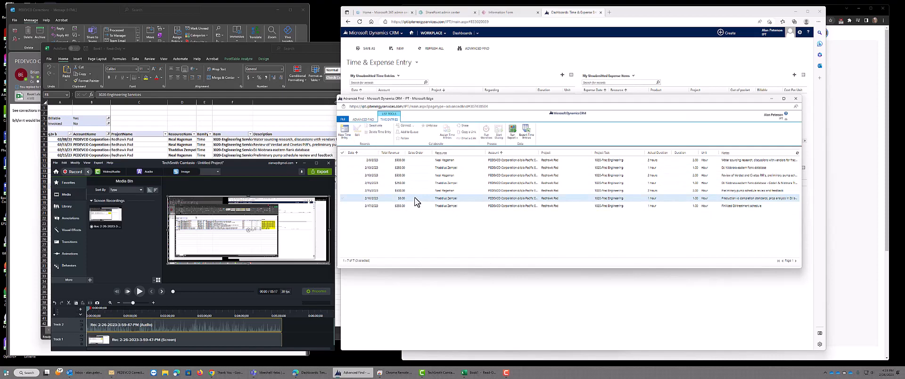
- Reopen the production vs completion standards entry, return its project task to 3020-Engineering Services, and save and close it despite the scheduling alerts
double_click(417, 203)
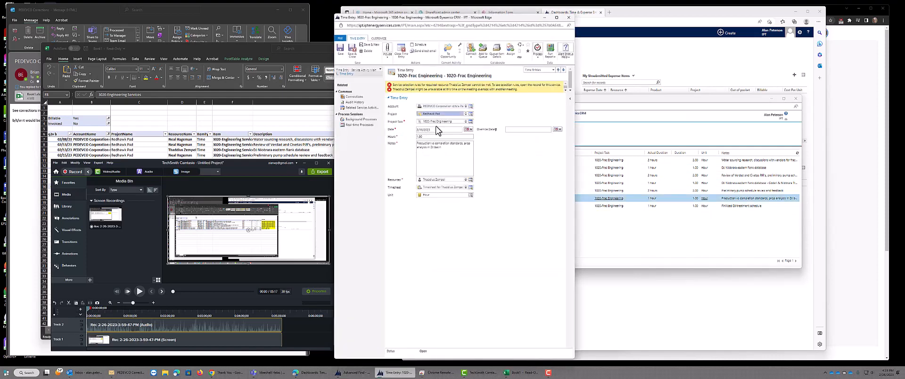
key(Delete)
key(Return)
text(30)
key(Tab)
key(Tab)
click(353, 51)
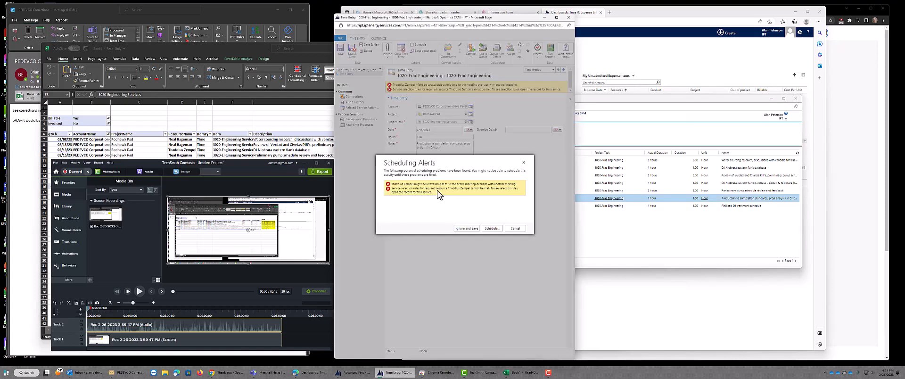
click(464, 228)
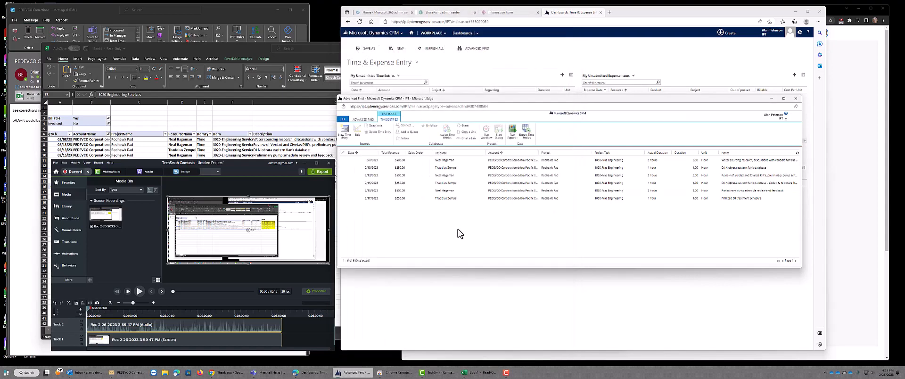
- Search again for time entries whose project task begins with 3020
click(363, 120)
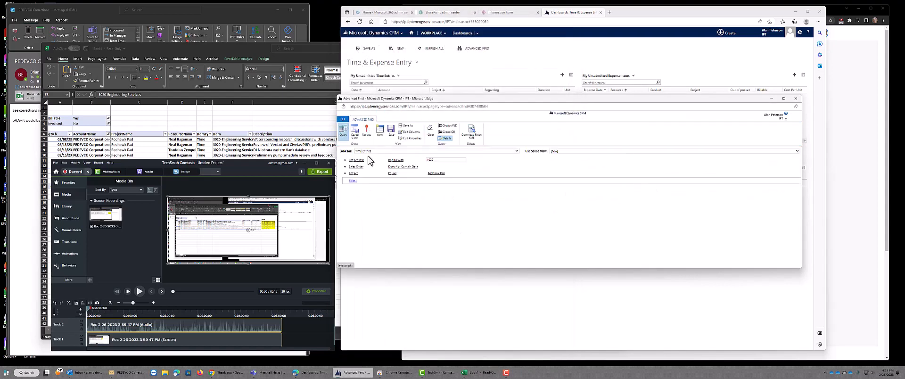
click(441, 159)
double_click(434, 160)
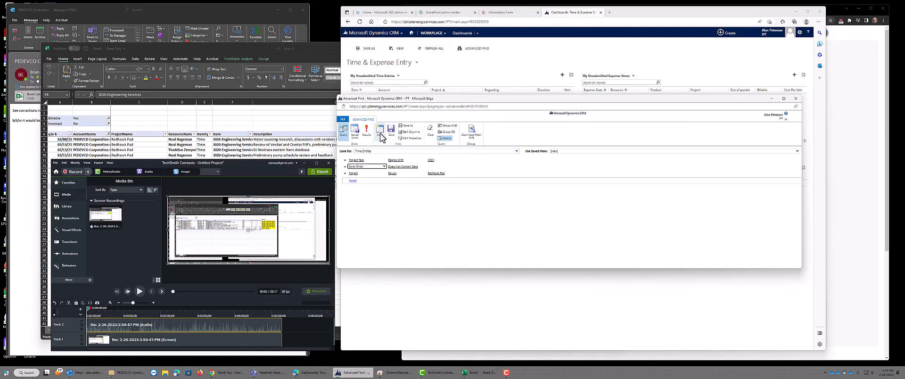
click(367, 135)
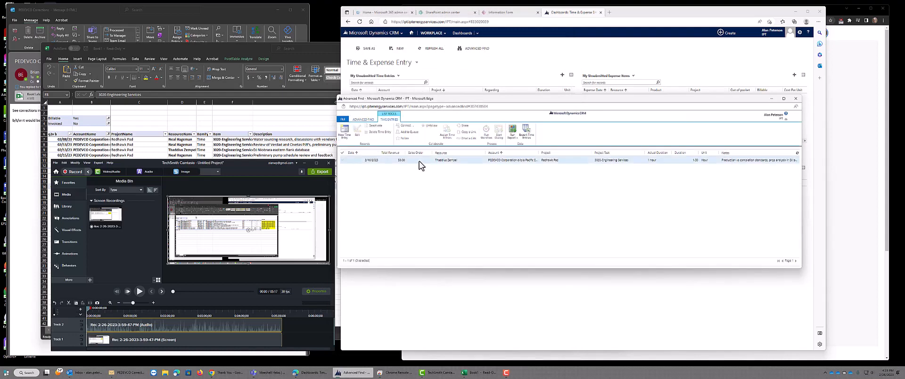
- Change the production vs completion standards entry from 3020 to project task 1020-Frac Engineering once more, then save and close it, ignoring the alerts
click(419, 161)
double_click(420, 162)
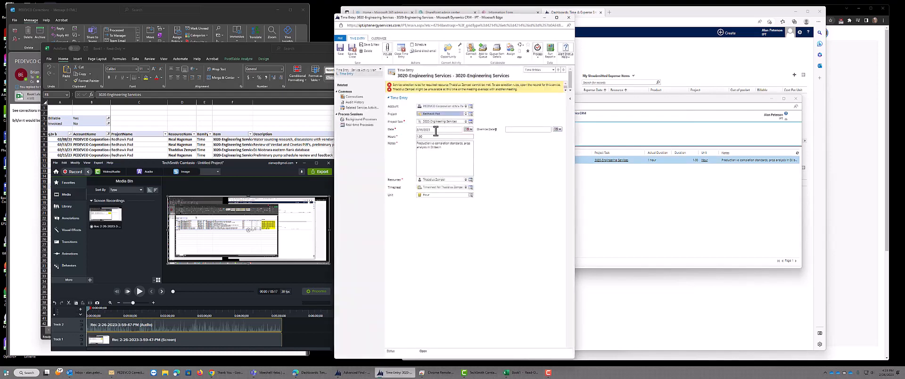
key(Tab)
key(Delete)
key(Return)
text(10/20)
click(436, 134)
key(Tab)
click(352, 49)
click(466, 229)
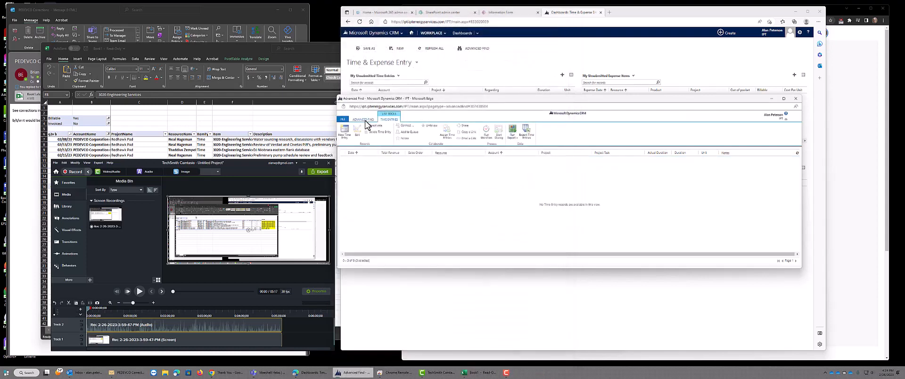
- Rerun the time entry query with the project task beginning with 1020 to verify the revenue of all Redhawk Pad entries
click(363, 120)
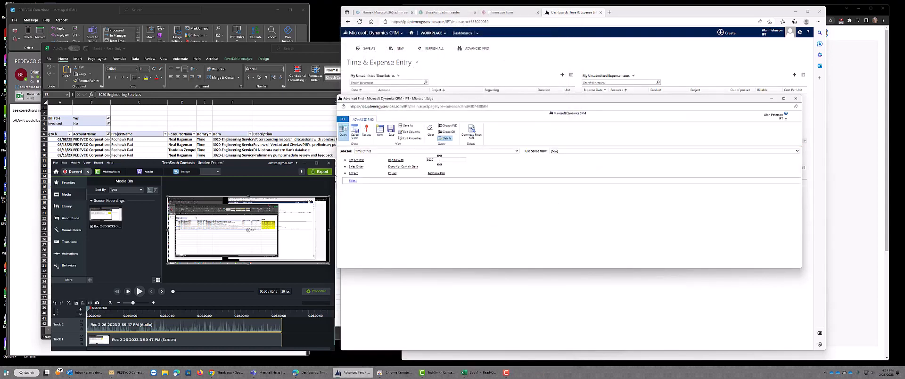
drag(439, 160, 420, 165)
text(101)
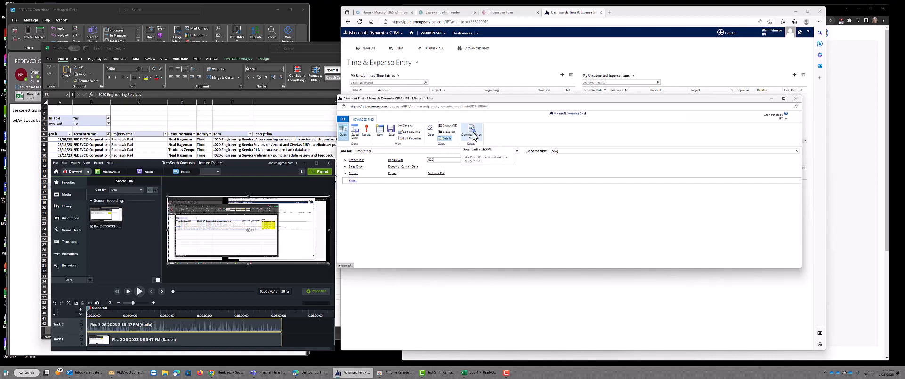
key(Tab)
click(365, 134)
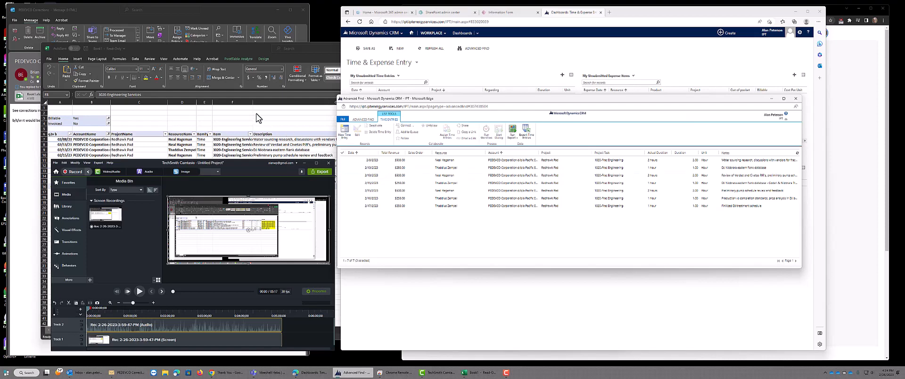
- Switch to the Excel corrections workbook and review the Redhawk Pad rows marked for the 1020 code and $250/HR price
click(260, 53)
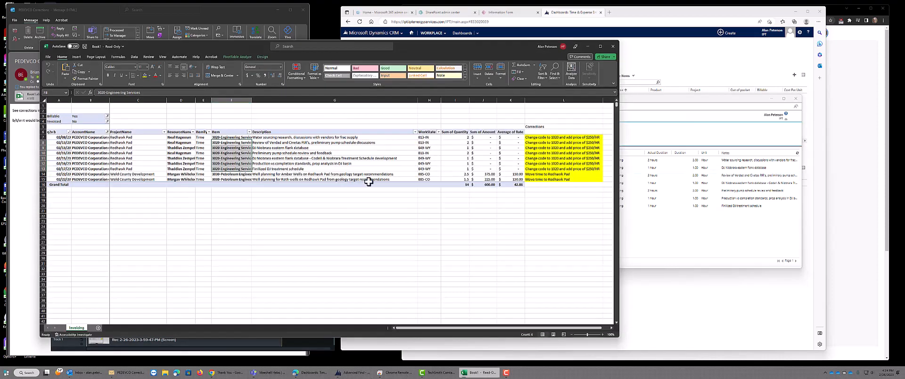
click(221, 165)
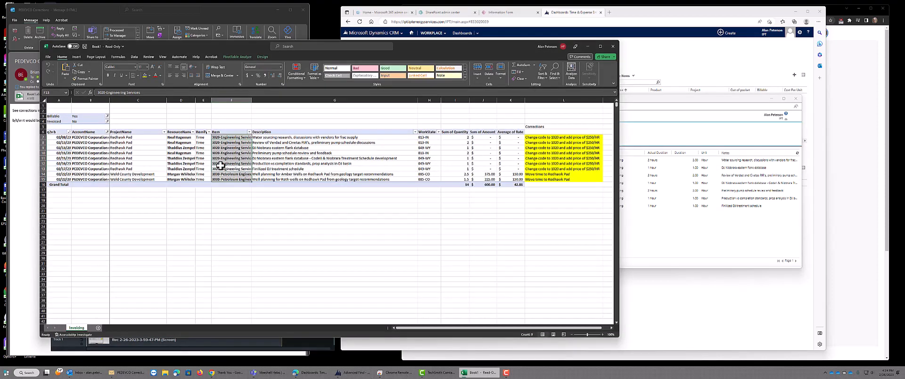
click(219, 137)
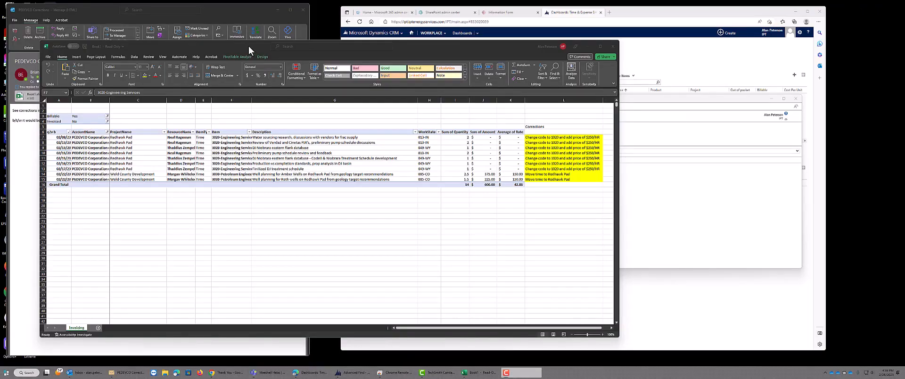
click(248, 50)
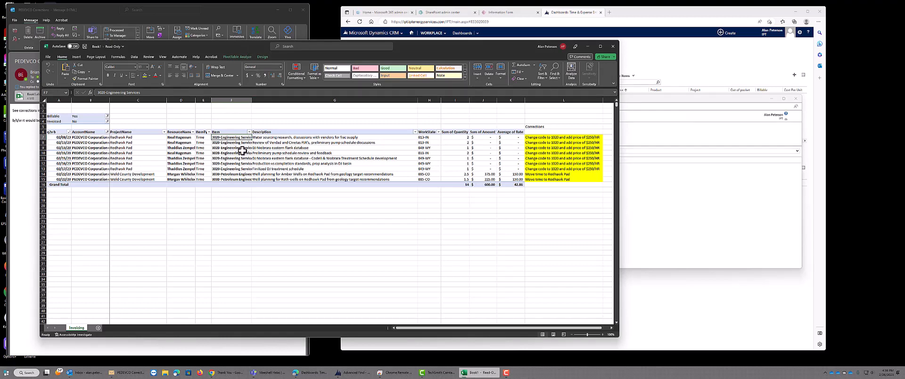
- Check the two Weld County Development rows marked for moving to Redhawk Pad, then return to the Dynamics CRM Advanced Find window
click(85, 175)
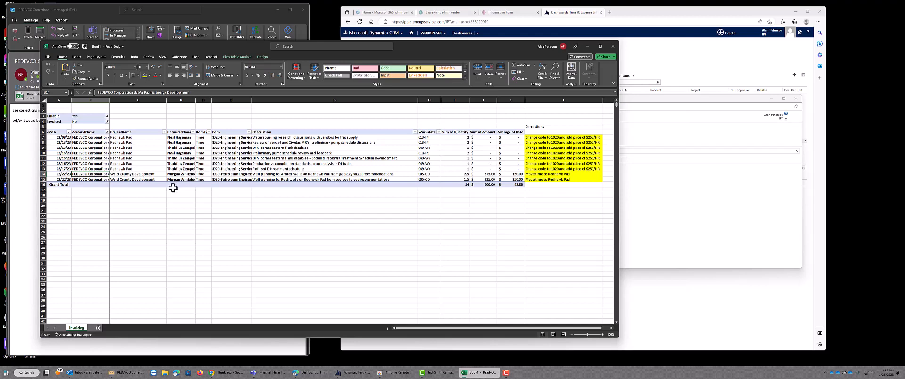
click(122, 179)
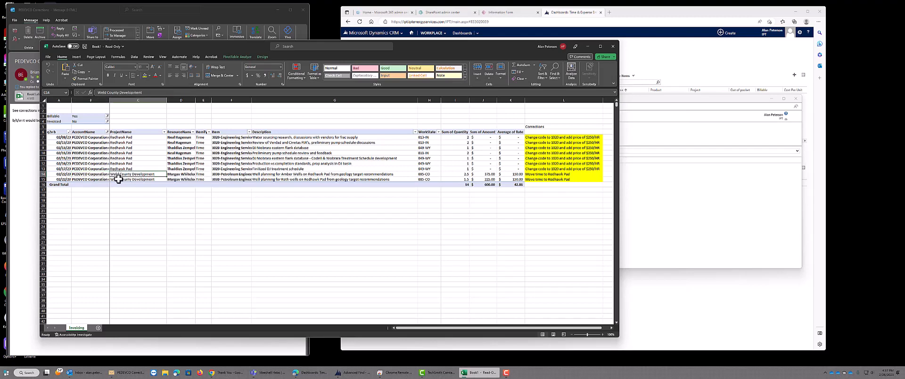
click(120, 175)
click(641, 106)
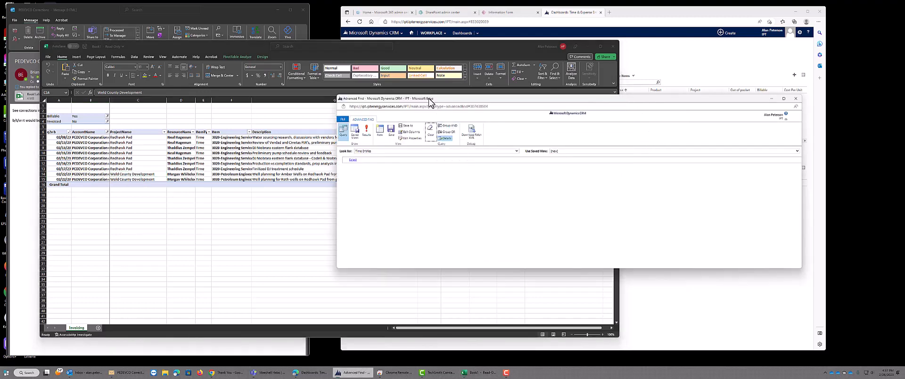
- Reposition the Advanced Find window and add a time entry criterion for the date on 2/22/2023
drag(430, 102, 402, 91)
drag(773, 132, 637, 134)
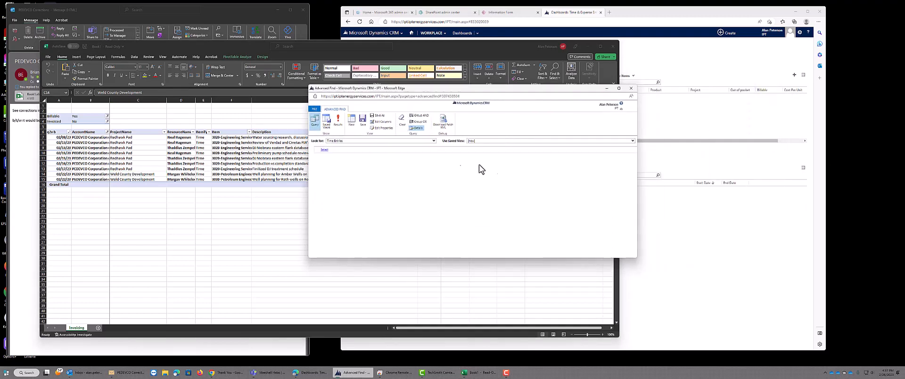
click(348, 149)
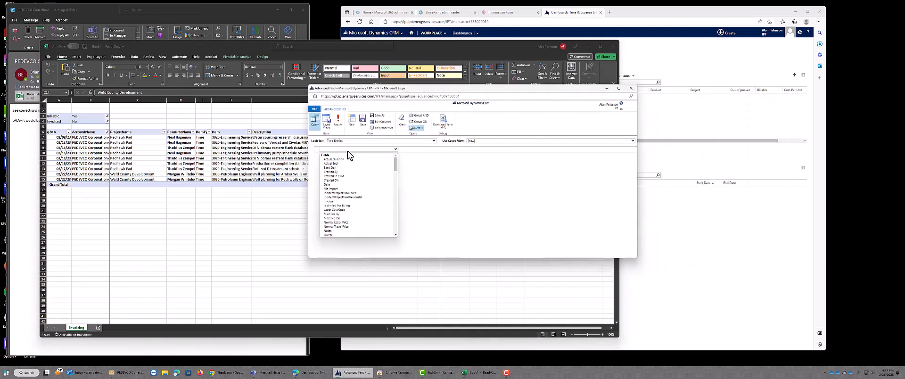
click(61, 178)
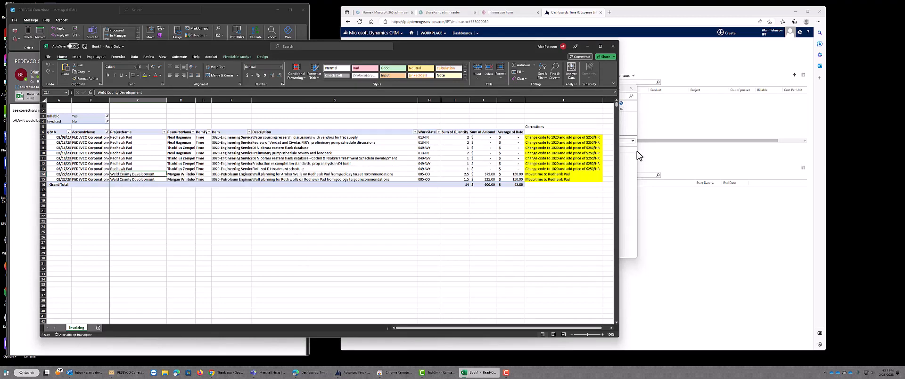
click(632, 124)
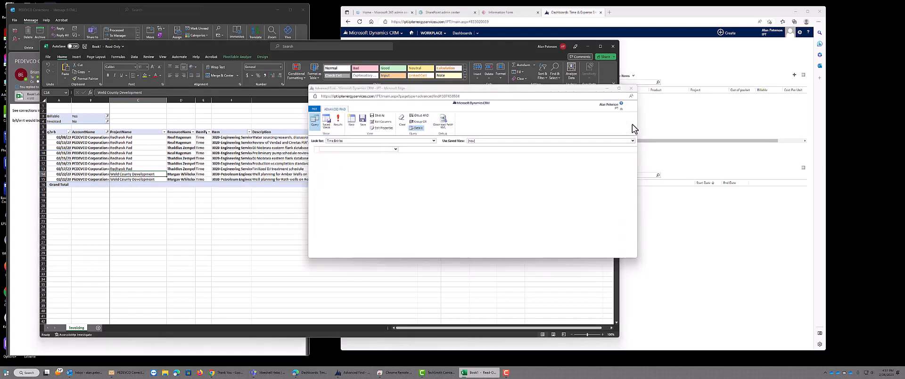
click(335, 150)
click(327, 179)
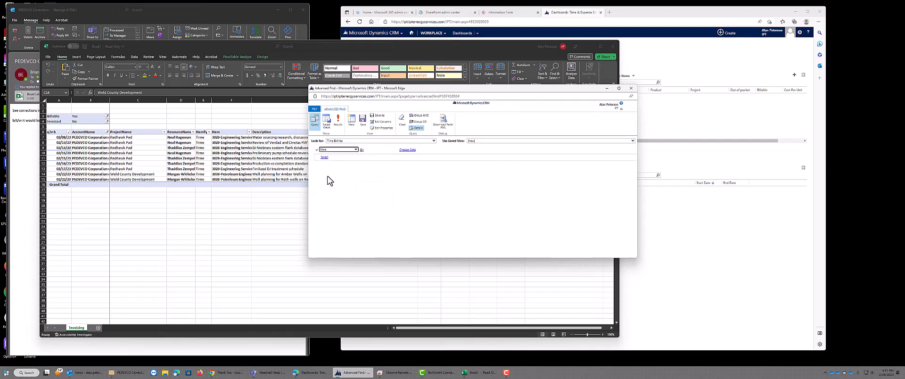
click(407, 150)
key(Tab)
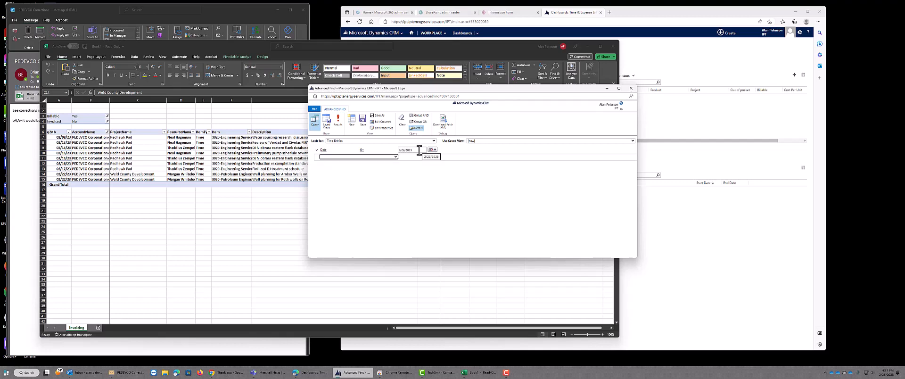
- Add a criterion limiting the time entries to the project Weld County Development
key(p)
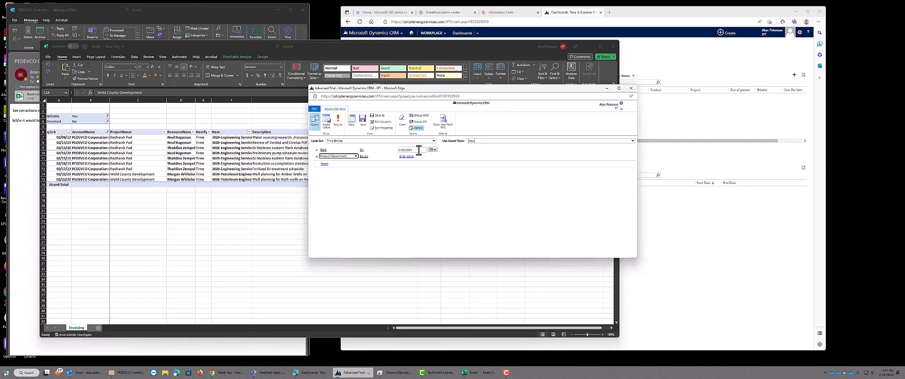
key(Tab)
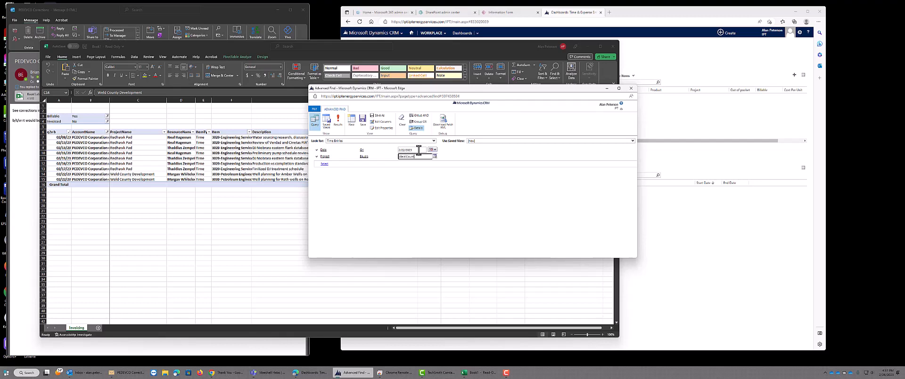
key(Tab)
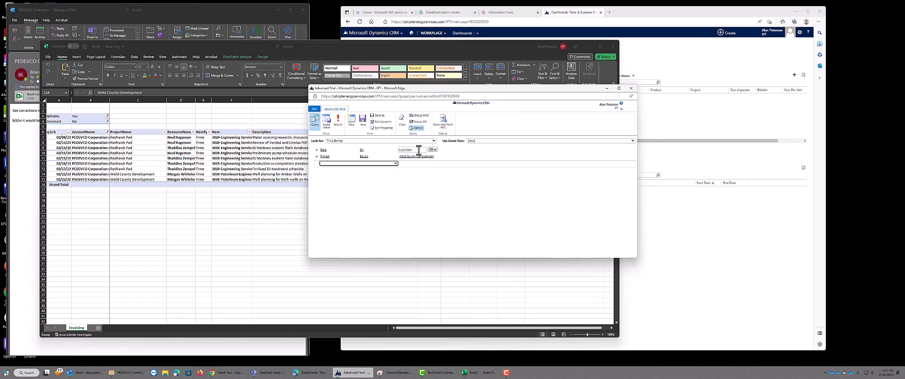
- Add a related Timesheet criterion where Resource equals the name of the employee on the Weld County Development rows
click(396, 163)
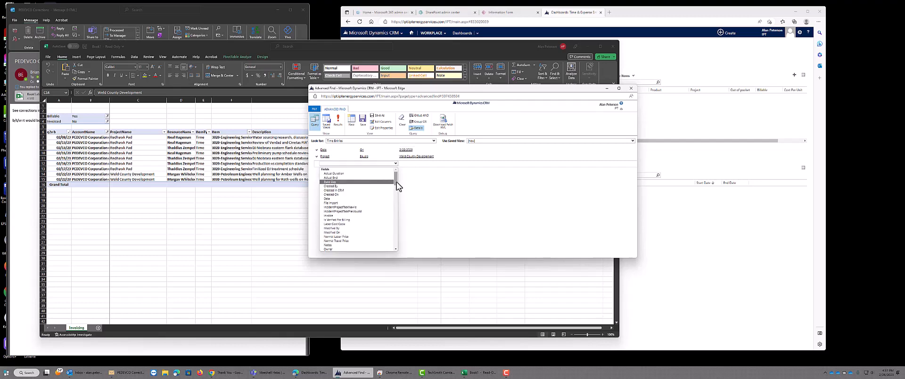
scroll(395, 182, down, 1)
drag(395, 183, 394, 243)
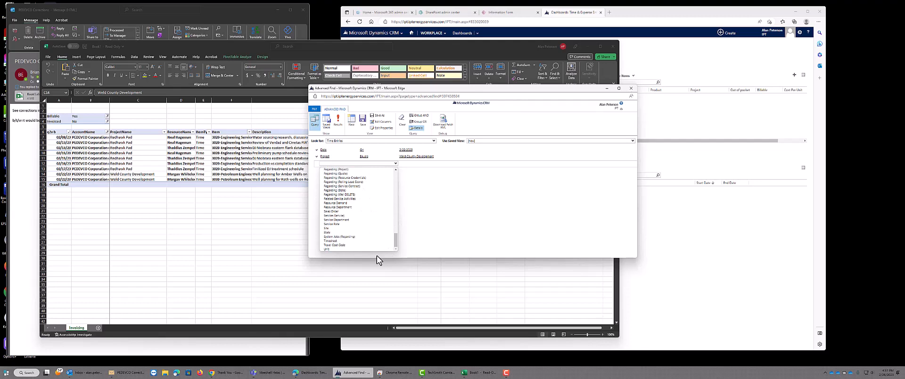
click(339, 241)
click(347, 177)
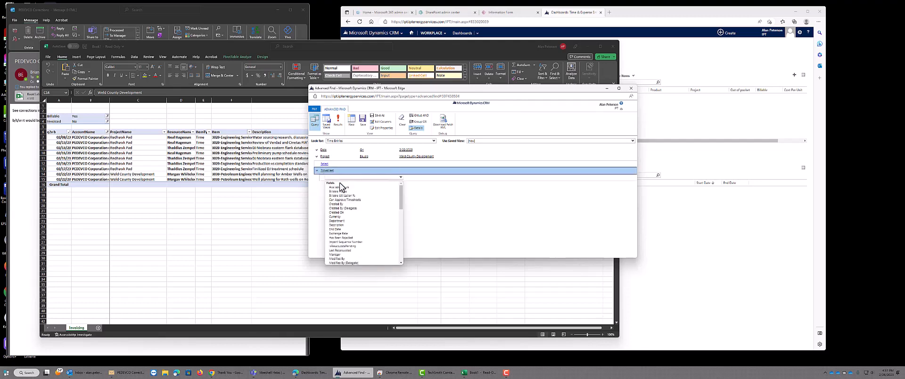
scroll(354, 231, down, 3)
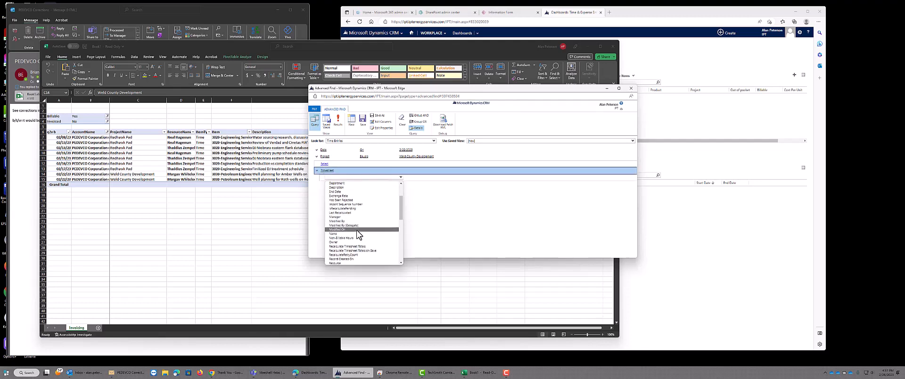
click(345, 262)
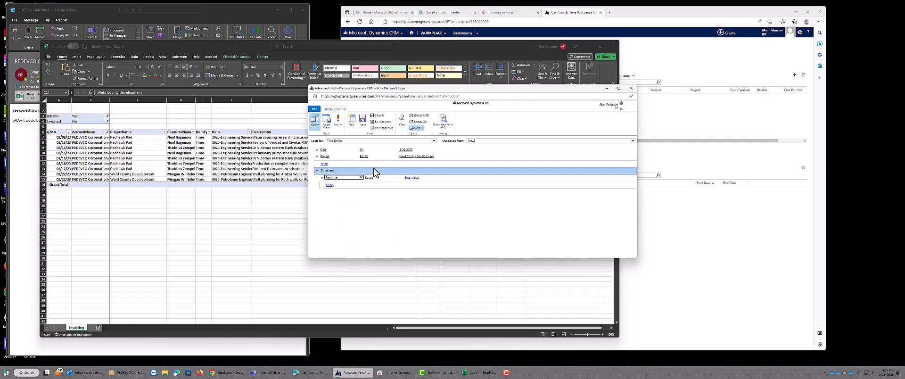
click(413, 178)
text(Mo)
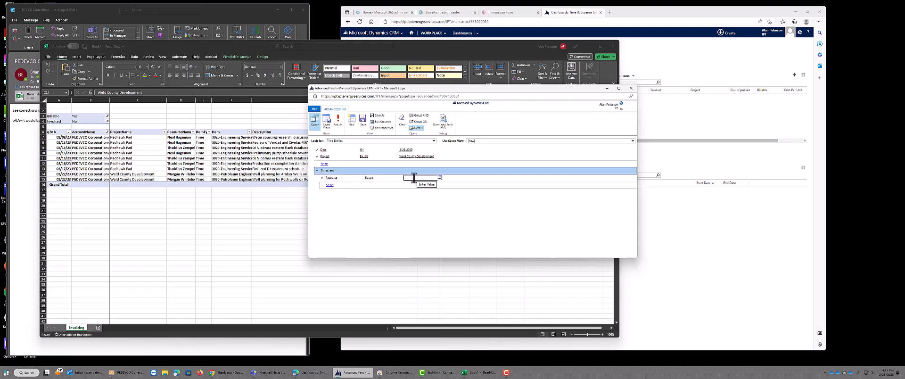
text(rgan W)
key(Tab)
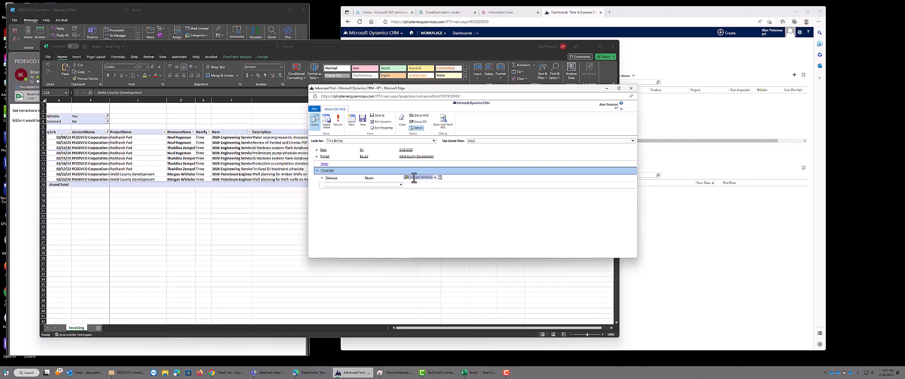
- Run the time entry query and open the first Weld County Development entry dated 2/22/2023
click(339, 122)
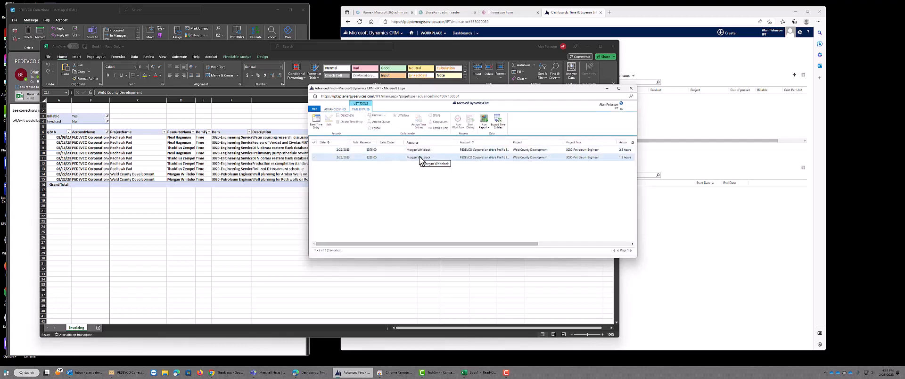
click(358, 150)
double_click(358, 150)
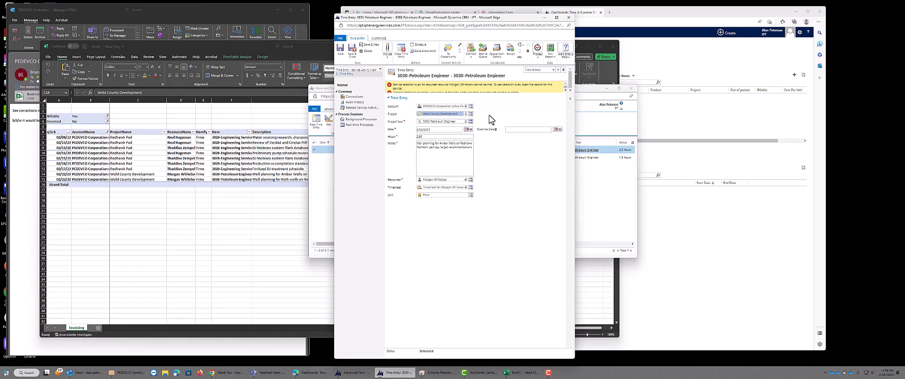
- Replace the time entry's project with Redhawk Pad
key(Delete)
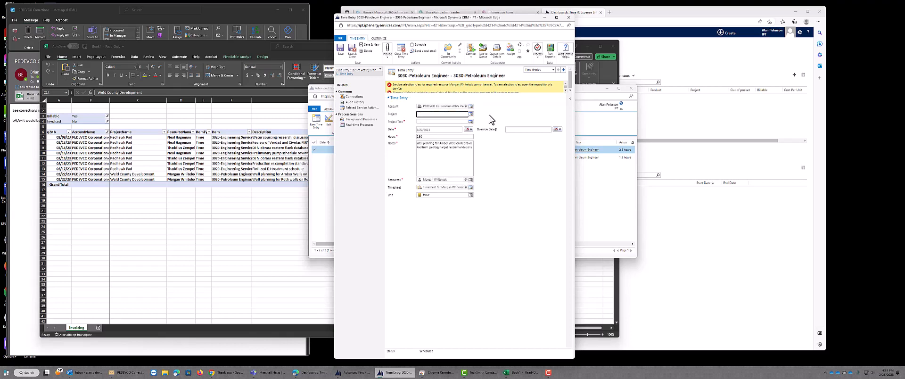
text(Redhawk P)
key(Tab)
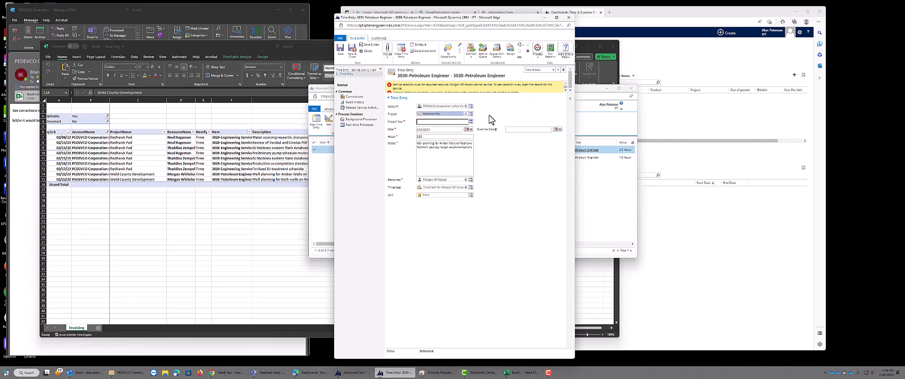
key(shift+Tab)
key(Delete)
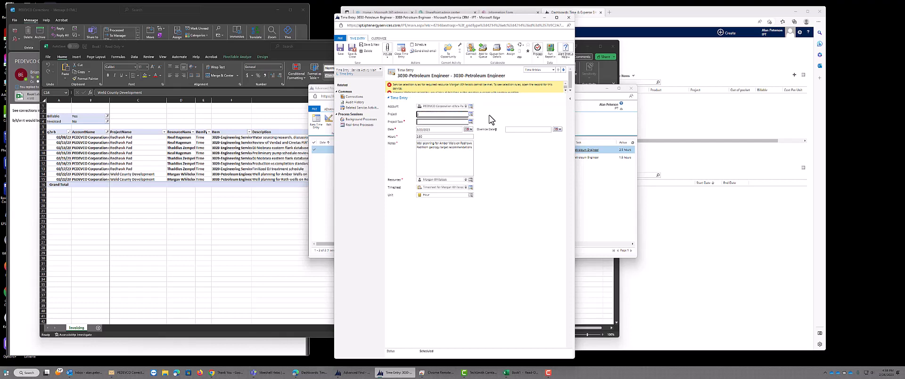
text(Redhawk)
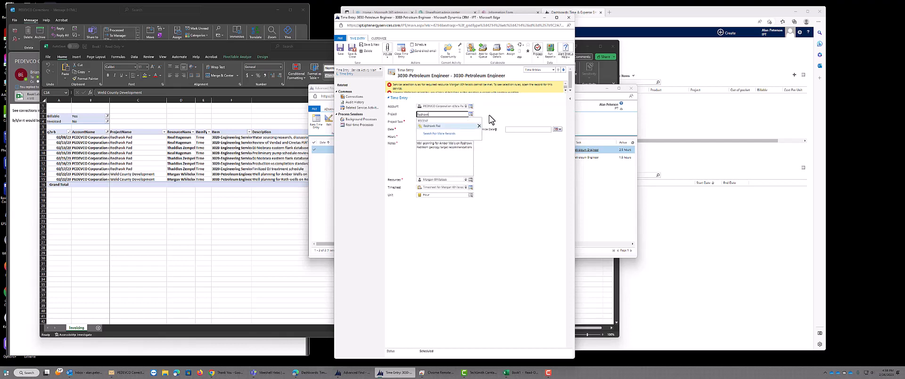
text( Pad)
key(Tab)
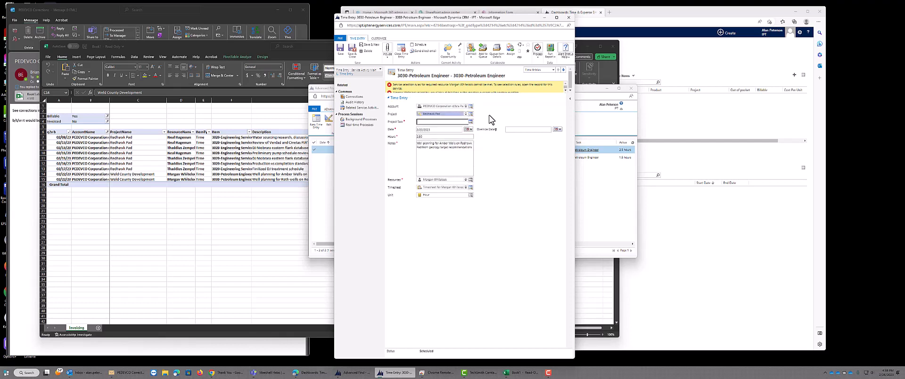
- Try to set the entry's project task to 3030 and dismiss the field error alert
text(3030)
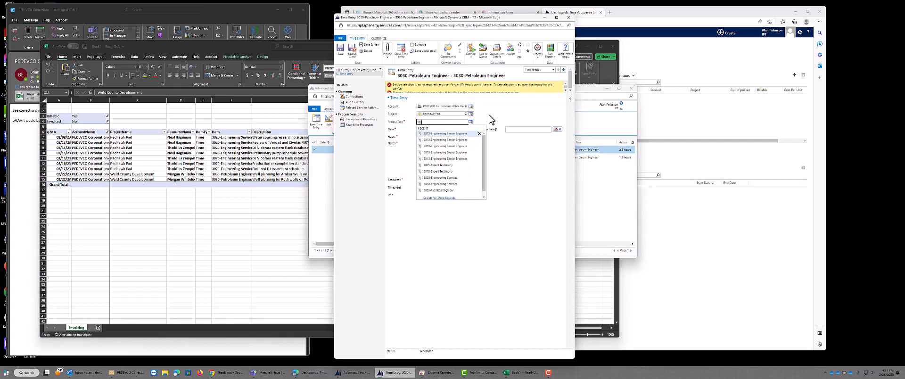
key(Tab)
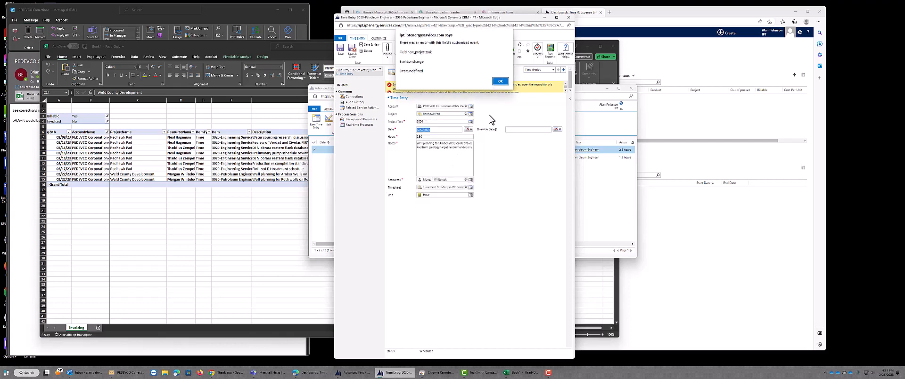
key(Return)
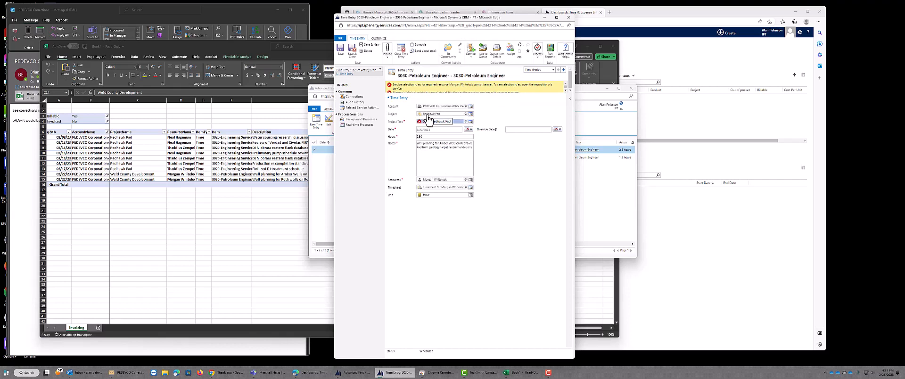
- Try to open the Redhawk Pad project record from the time entry's project field
click(430, 114)
click(498, 111)
drag(448, 18, 443, 17)
click(425, 114)
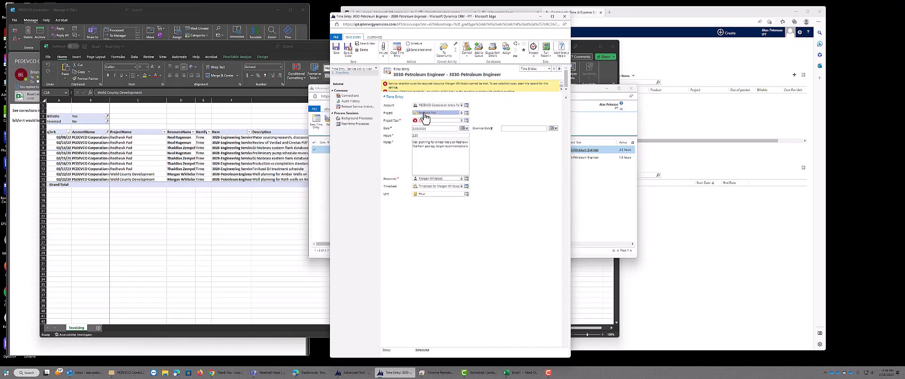
double_click(423, 114)
click(578, 90)
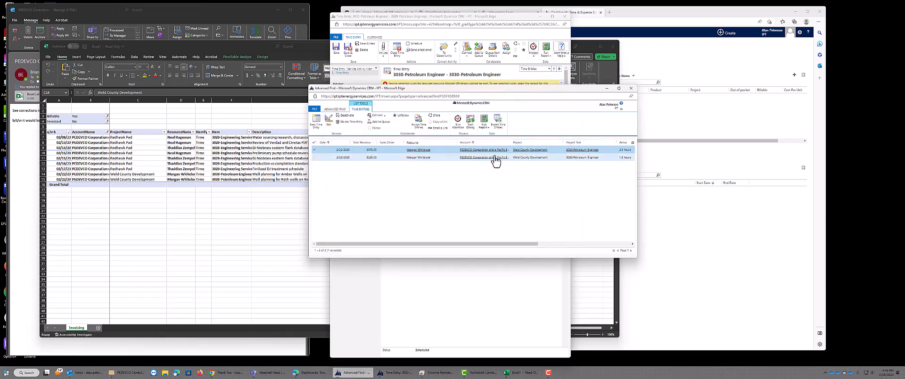
- Switch to the main CRM window and search the active projects in Project Management for Redhawk
click(632, 16)
click(412, 33)
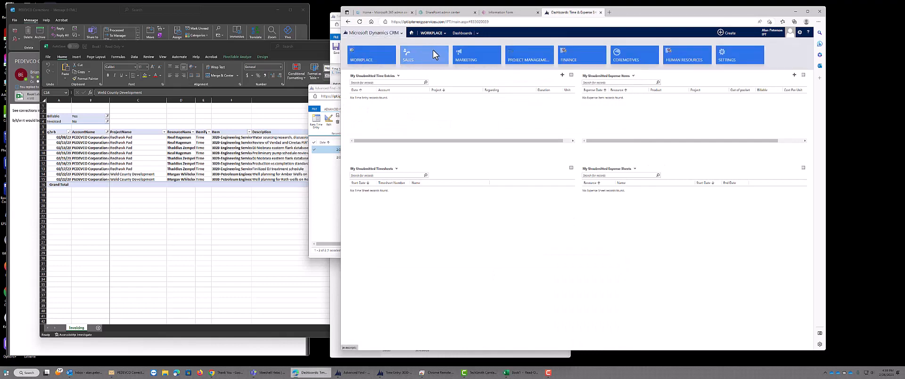
click(540, 56)
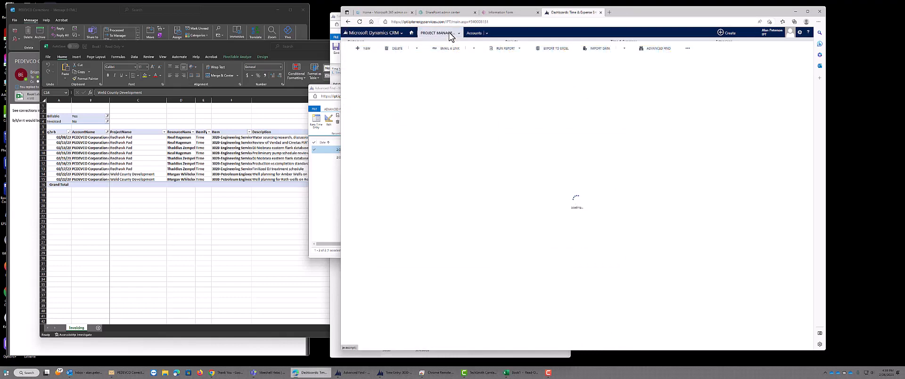
click(521, 50)
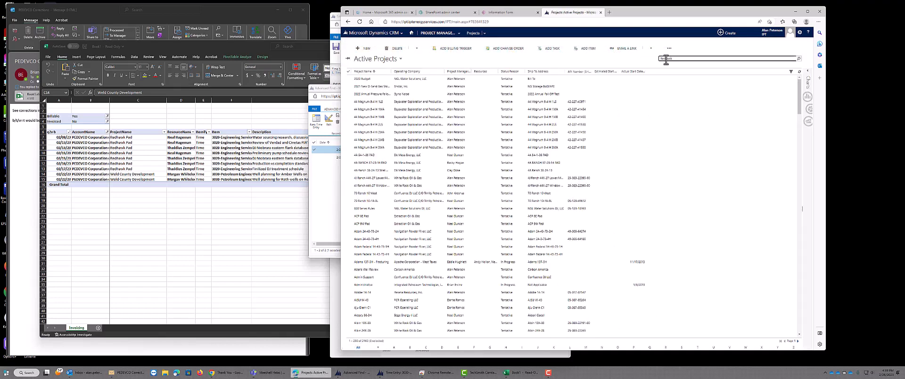
key(Return)
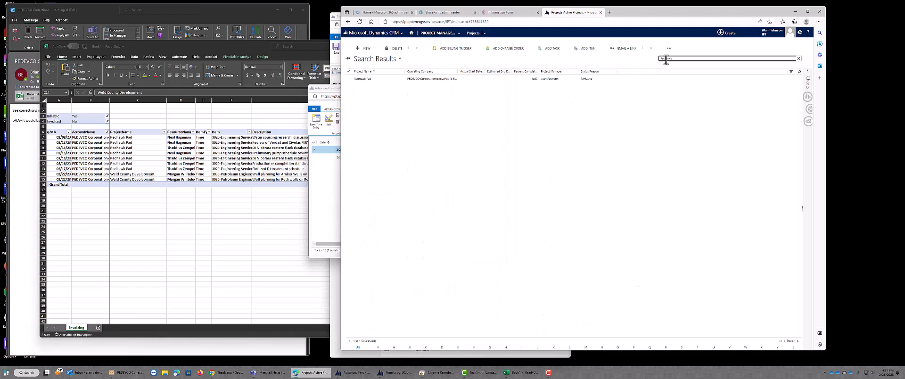
- Open the Redhawk Pad project record, dismiss its error alert, and examine the project tasks list
click(362, 79)
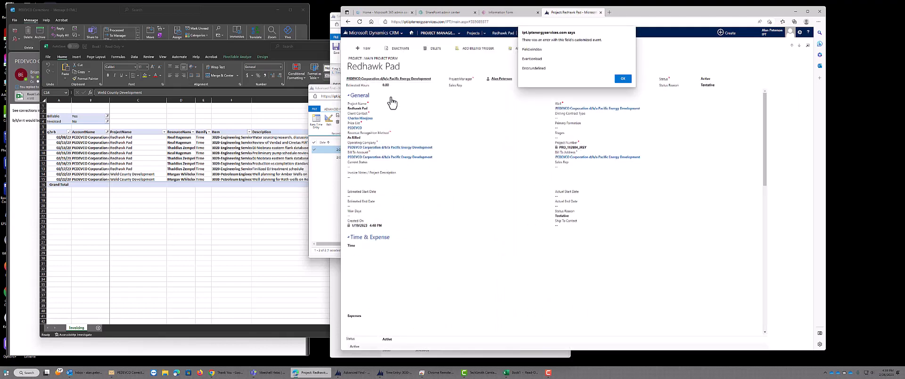
click(623, 79)
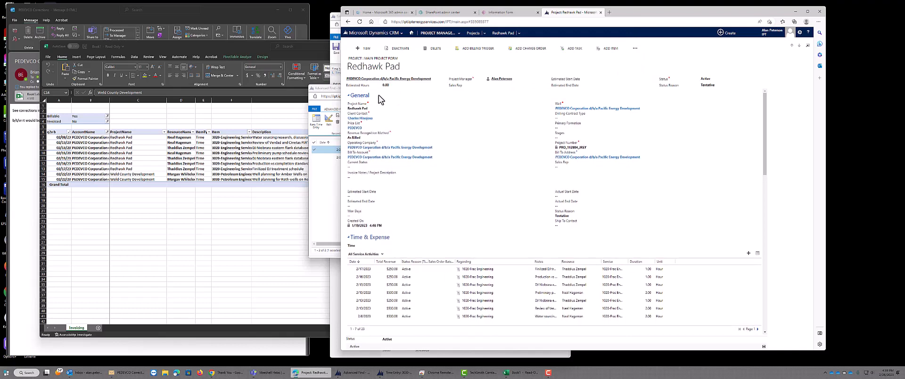
scroll(445, 228, down, 5)
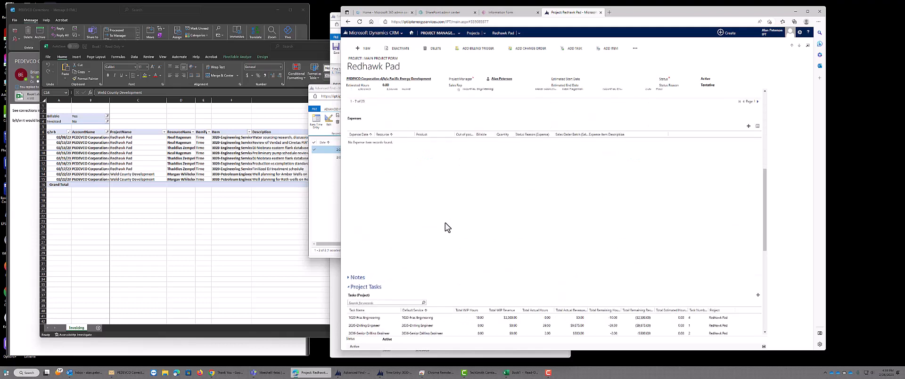
- Add a 3030-Petroleum Engineer task to the Redhawk Pad project, save it, dismiss the error alerts and close the leftover project window
scroll(447, 228, down, 3)
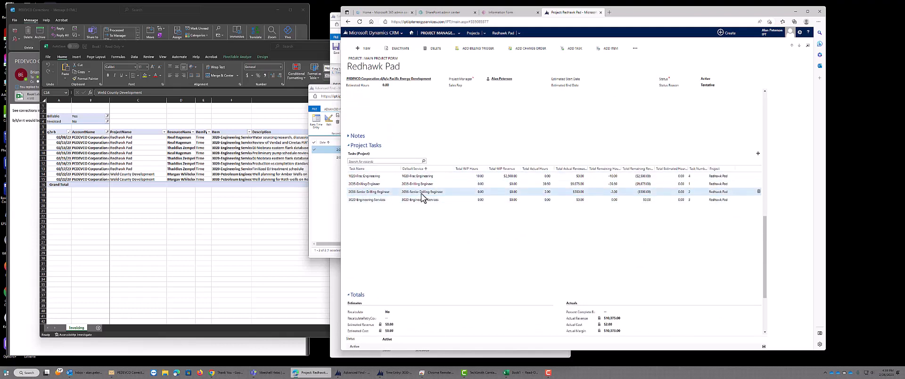
click(568, 49)
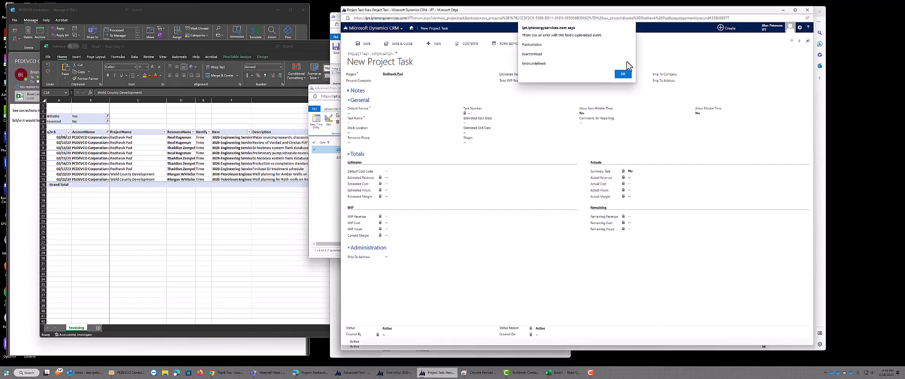
click(623, 74)
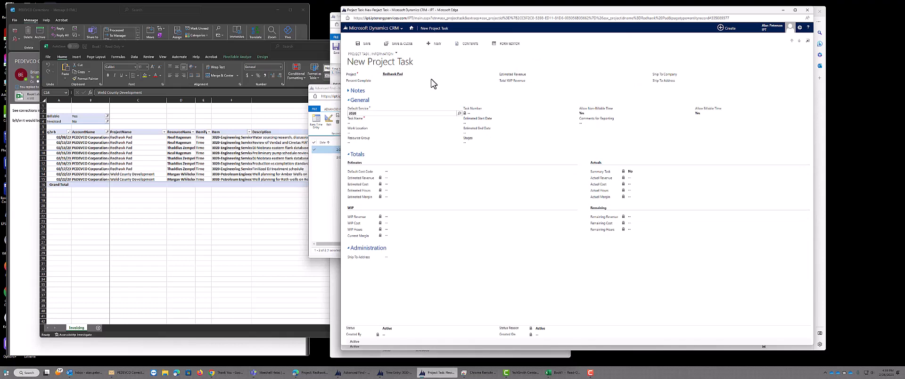
key(Tab)
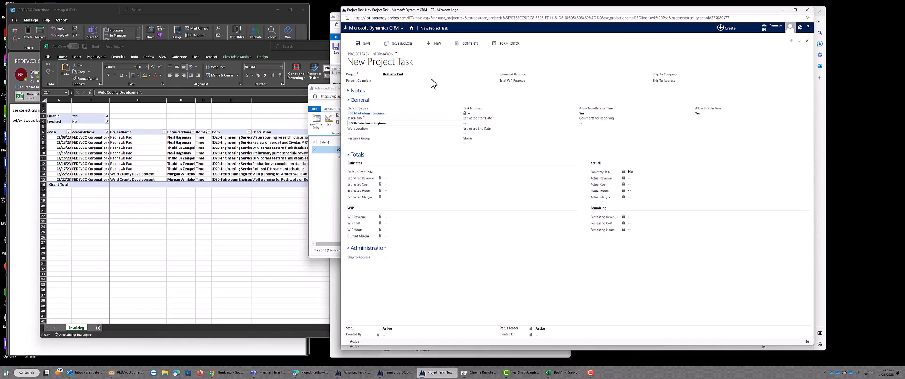
click(402, 45)
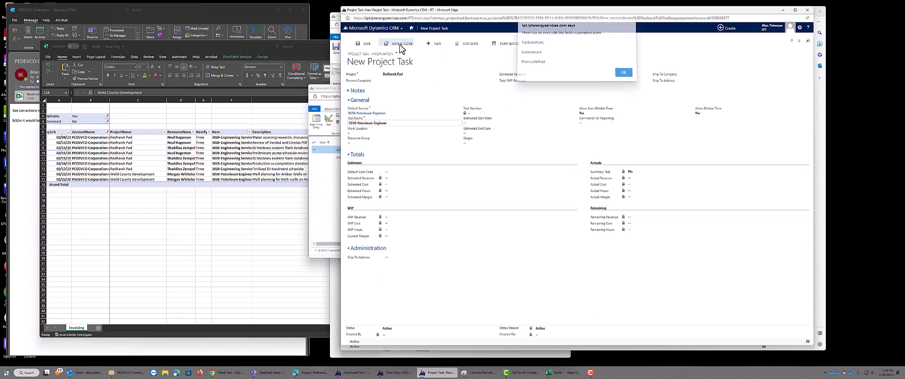
click(622, 74)
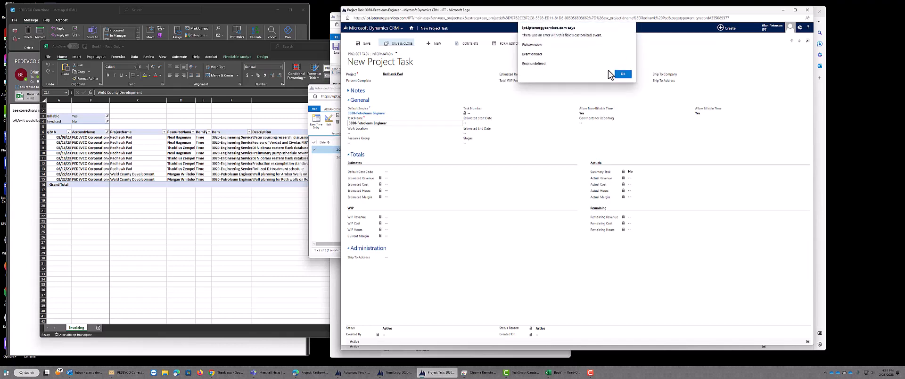
click(621, 75)
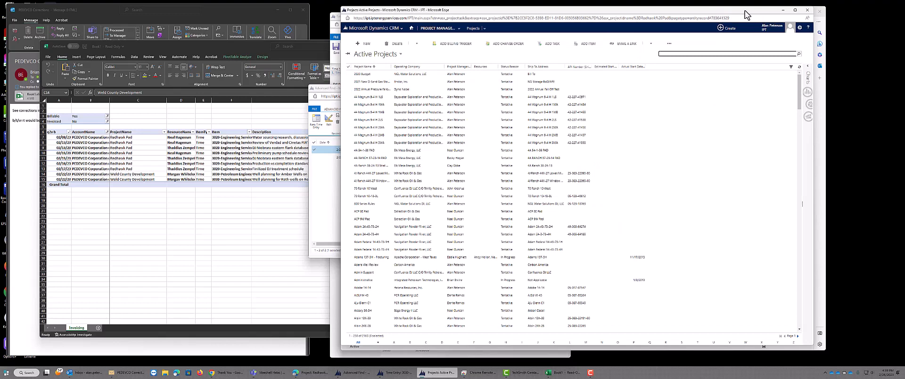
drag(744, 12, 735, 14)
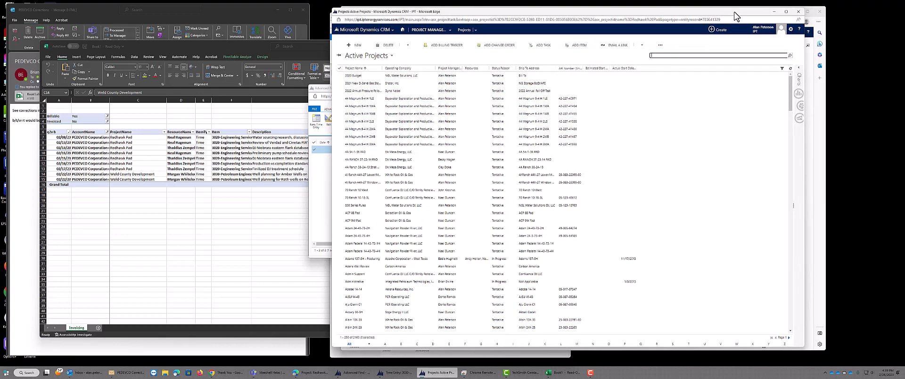
click(798, 12)
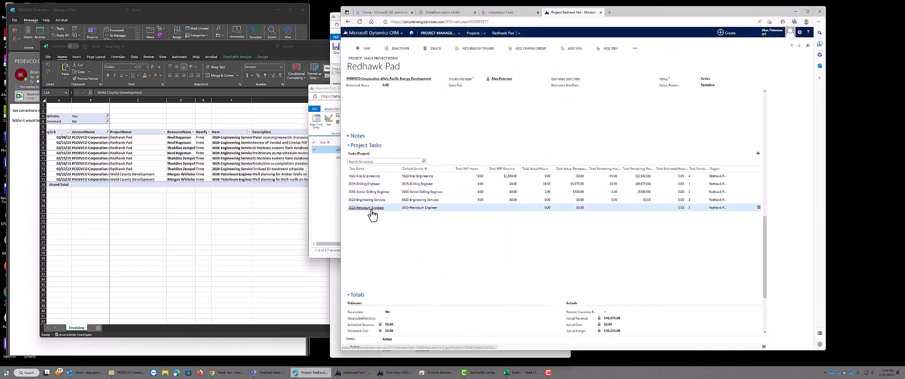
- Set the open time entry's project task to 3030-Petroleum Engineer, then save and close it, ignoring the scheduling alerts
scroll(392, 210, up, 4)
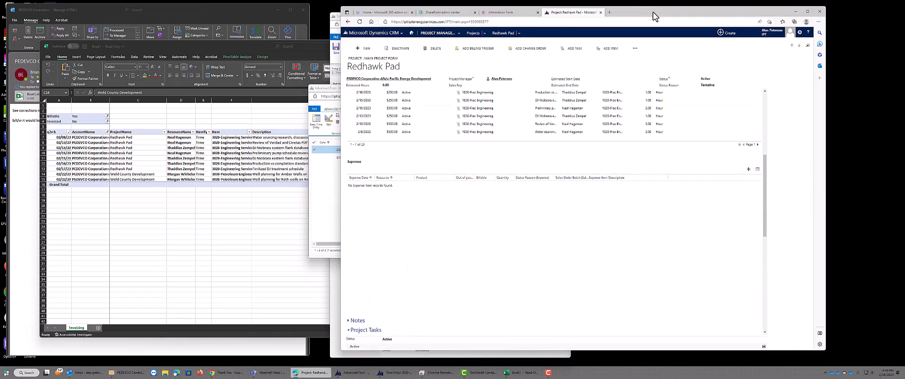
click(332, 265)
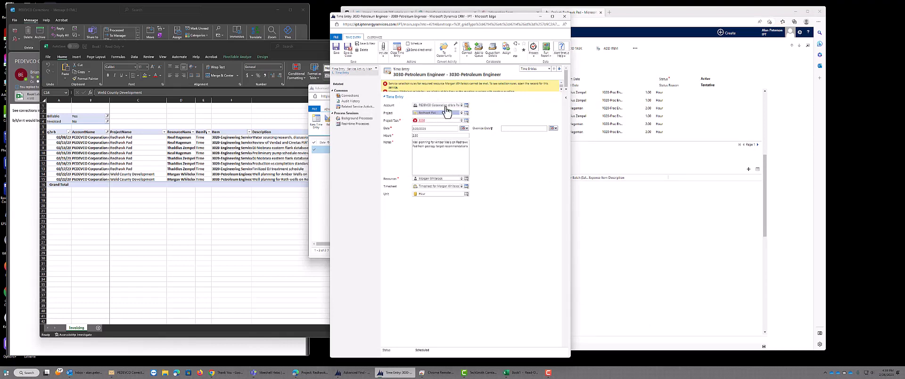
key(Tab)
key(Delete)
key(Return)
text(3030)
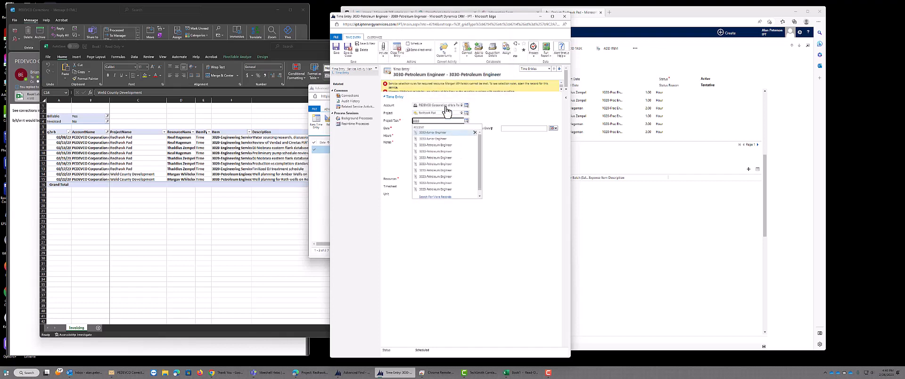
key(Tab)
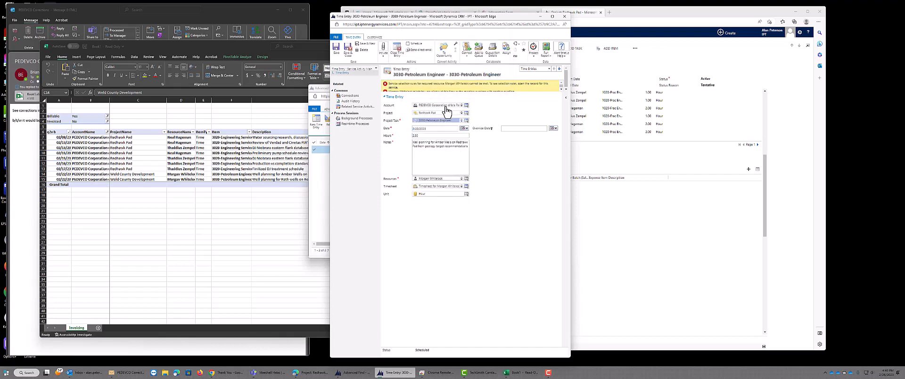
key(Tab)
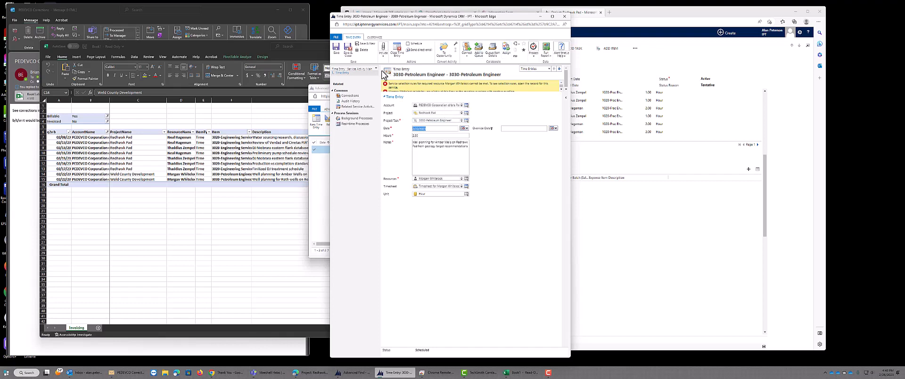
click(348, 49)
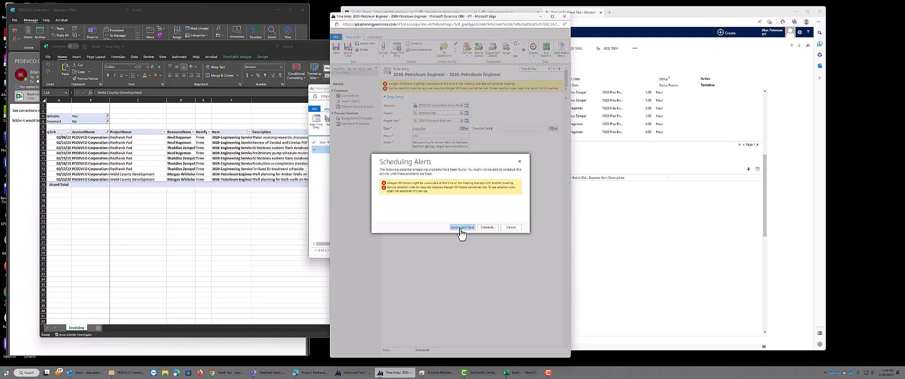
click(461, 227)
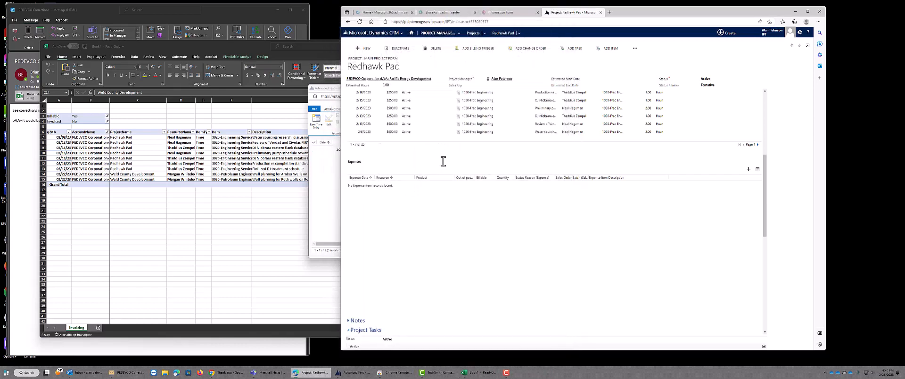
- Open the remaining Weld County Development time entry from the Advanced Find results and set its project to Redhawk Pad
click(324, 174)
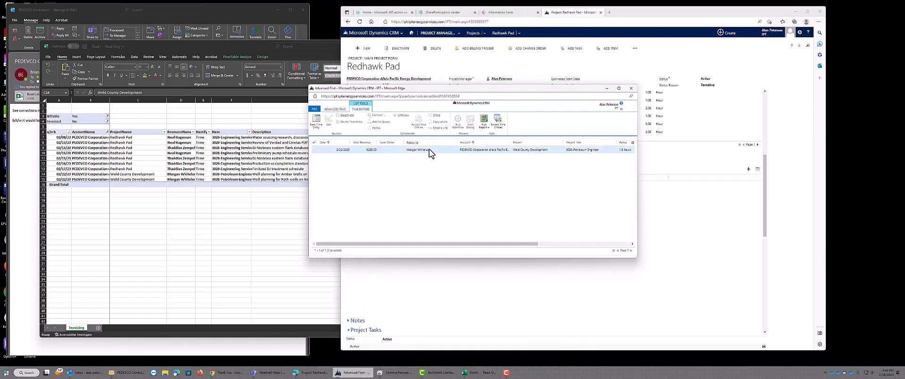
double_click(445, 149)
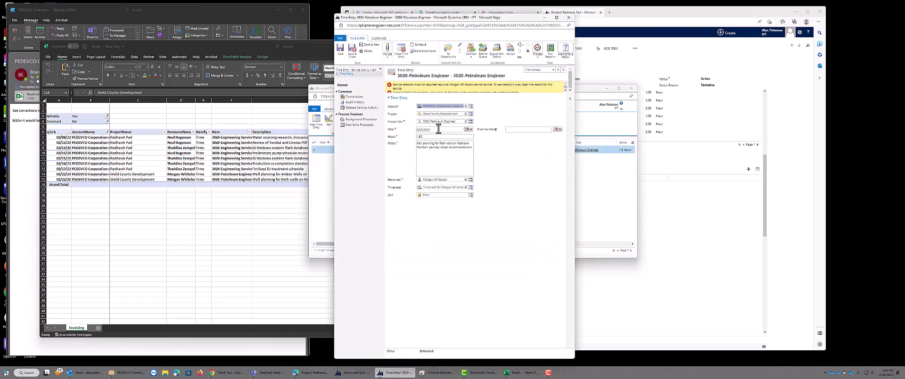
key(Tab)
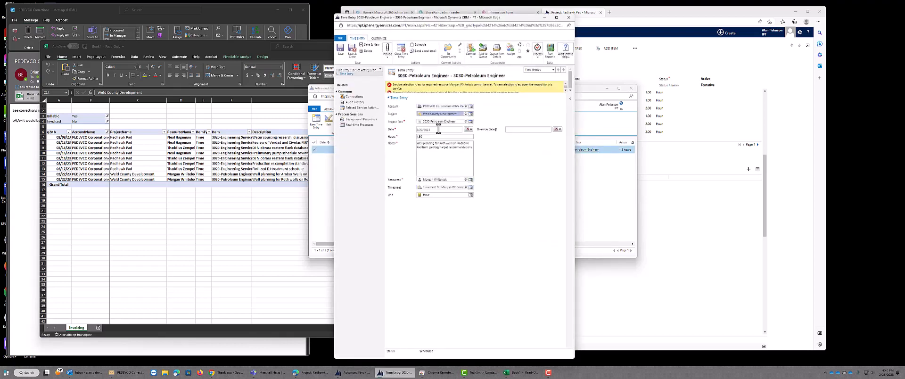
key(Delete)
text(Redhawk Pa)
- Set this entry's project task to 3030-Petroleum Engineer, then save and close it, ignoring the scheduling alerts
click(439, 126)
text(3030)
key(Escape)
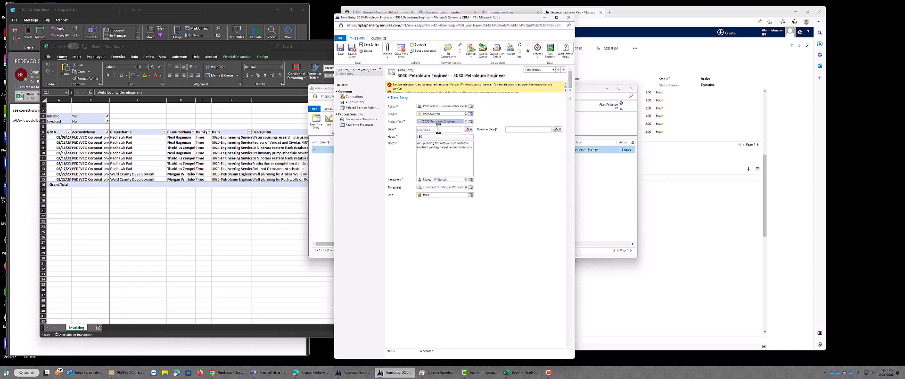
click(351, 49)
click(467, 229)
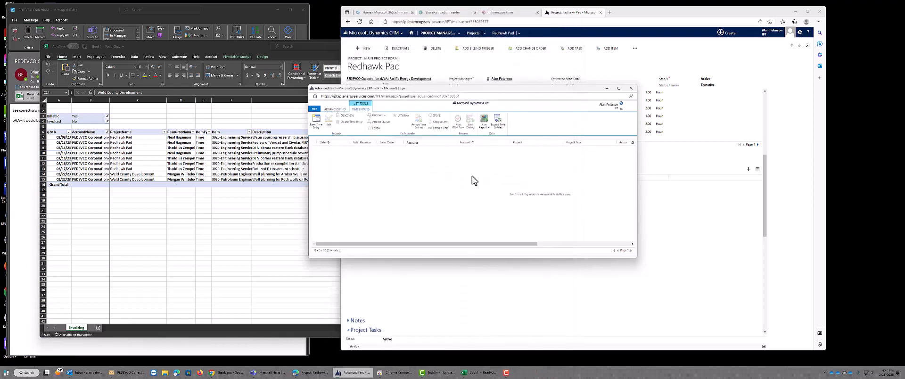
- Remove Weld County Development from the query's project condition, rerun the time entry search to check the moved entries, and return to the Excel corrections workbook
click(335, 109)
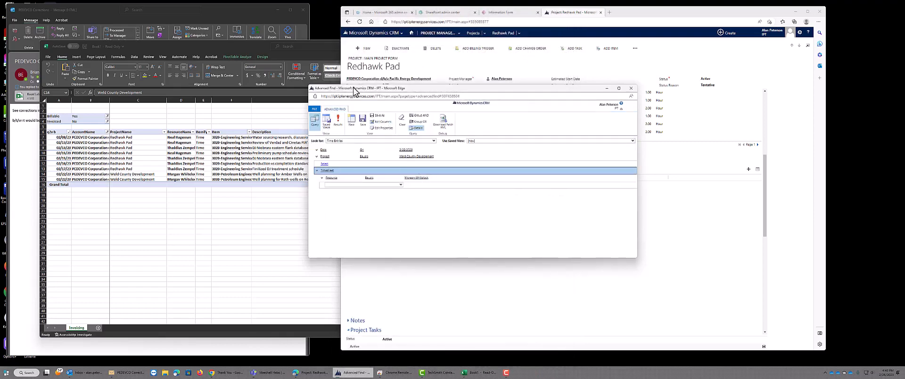
click(377, 156)
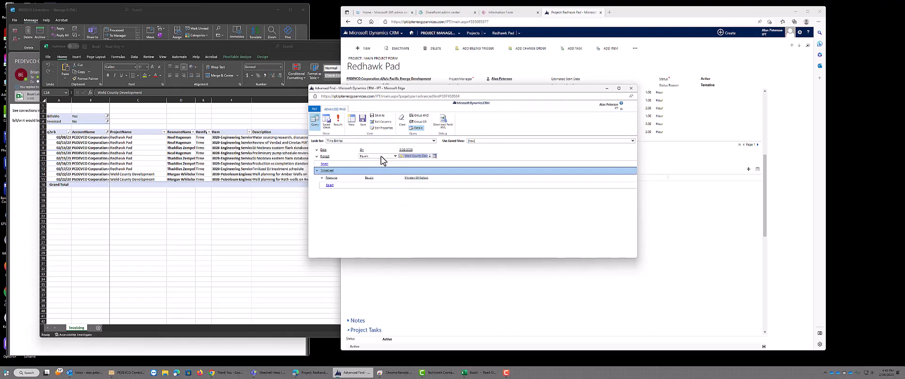
key(BackSpace)
key(Tab)
click(338, 121)
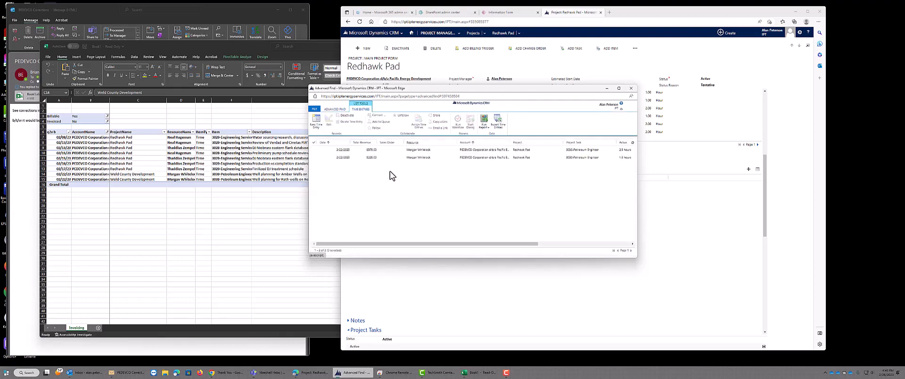
click(372, 159)
click(130, 136)
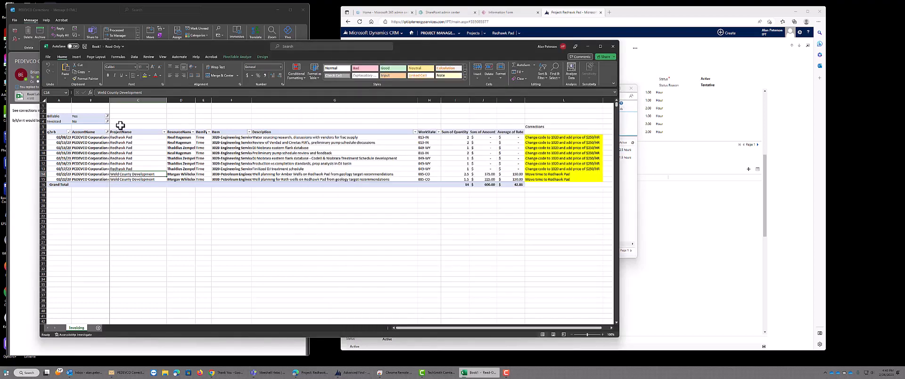